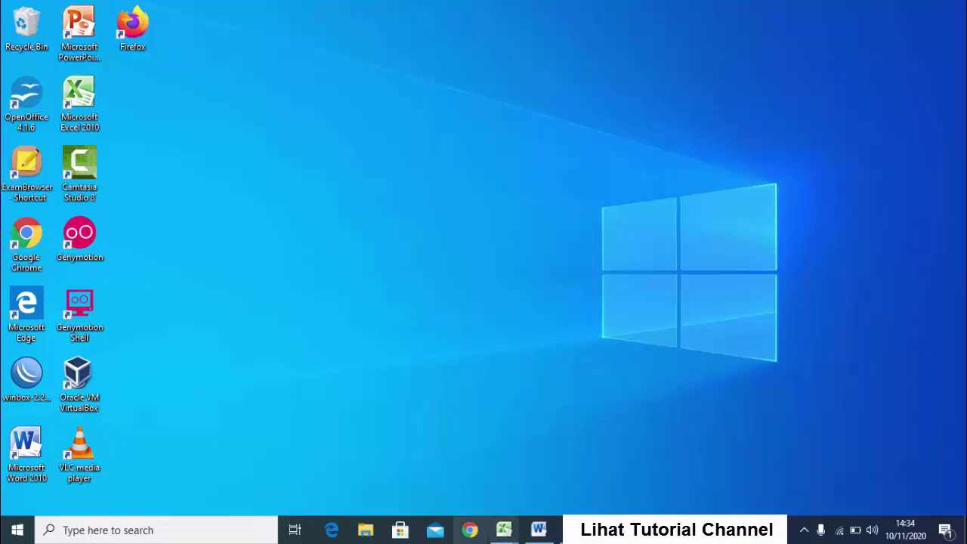
- Show Word's Document1 and Excel's Book2 side by side, each with the SIMULASI DAN KOMUNIKASI DIGITAL heading
mouse_move(544, 532)
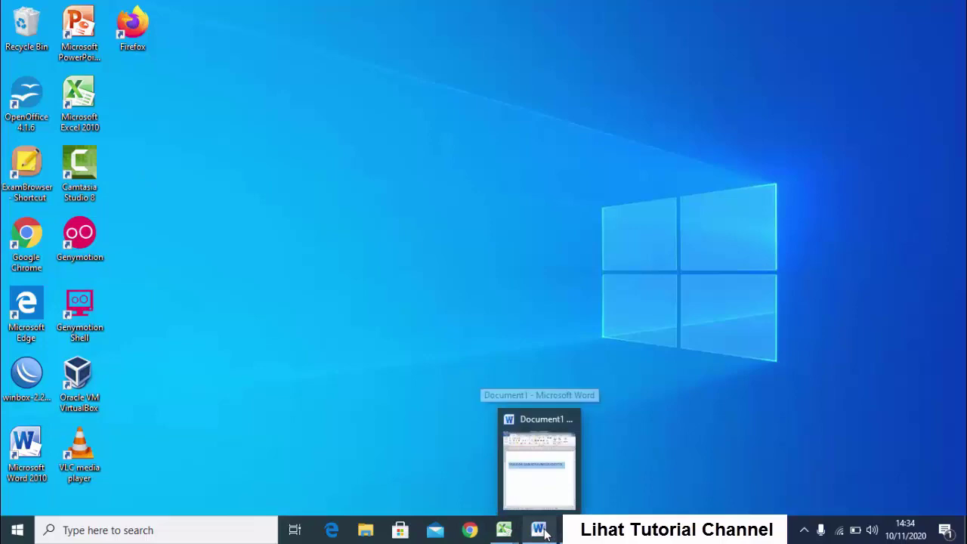
left_click(540, 453)
mouse_move(502, 532)
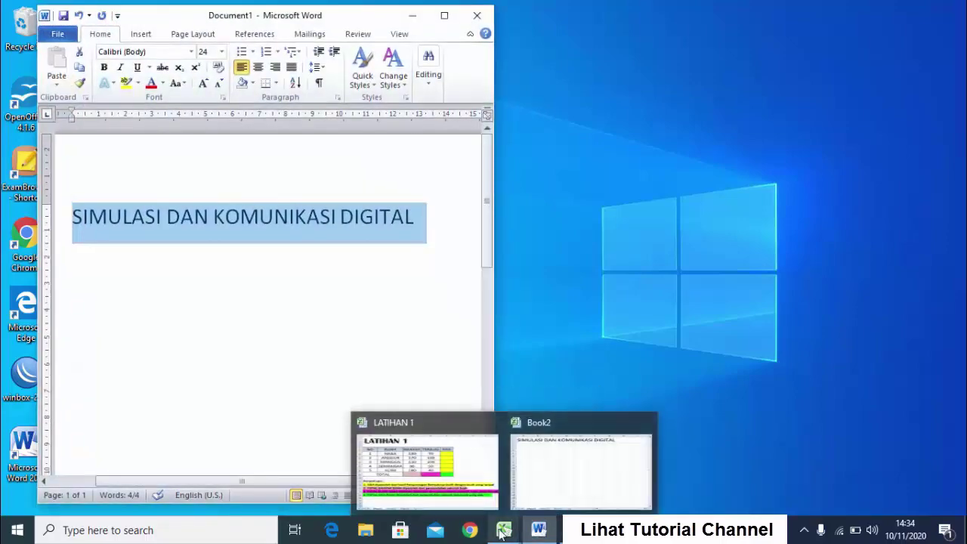
left_click(551, 465)
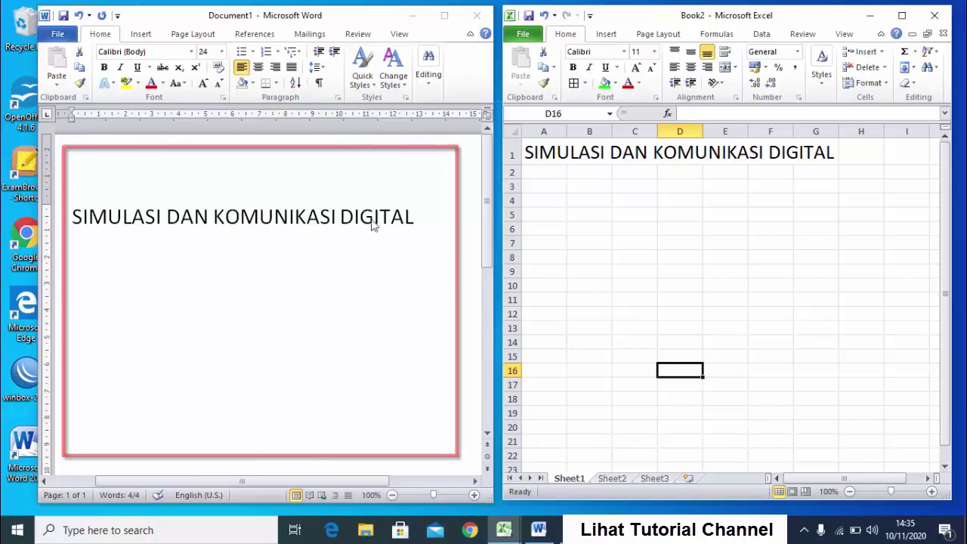
- Enter the word CELL into cell A3 of Book2
left_click(549, 175)
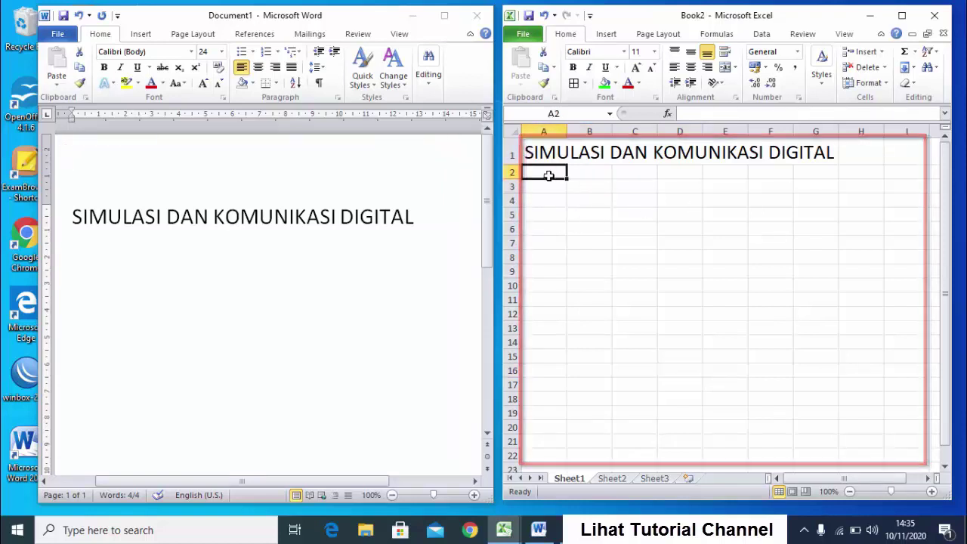
left_click(578, 174)
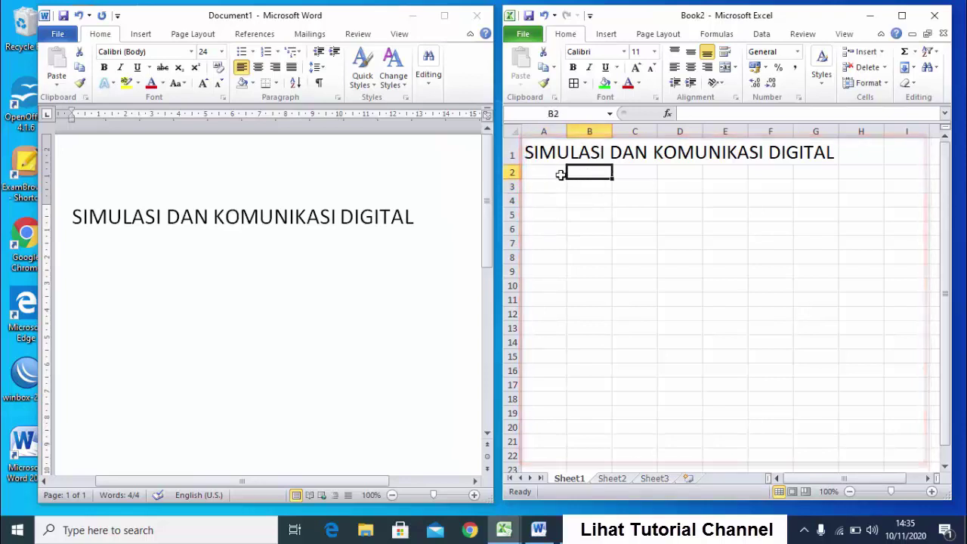
left_click(560, 175)
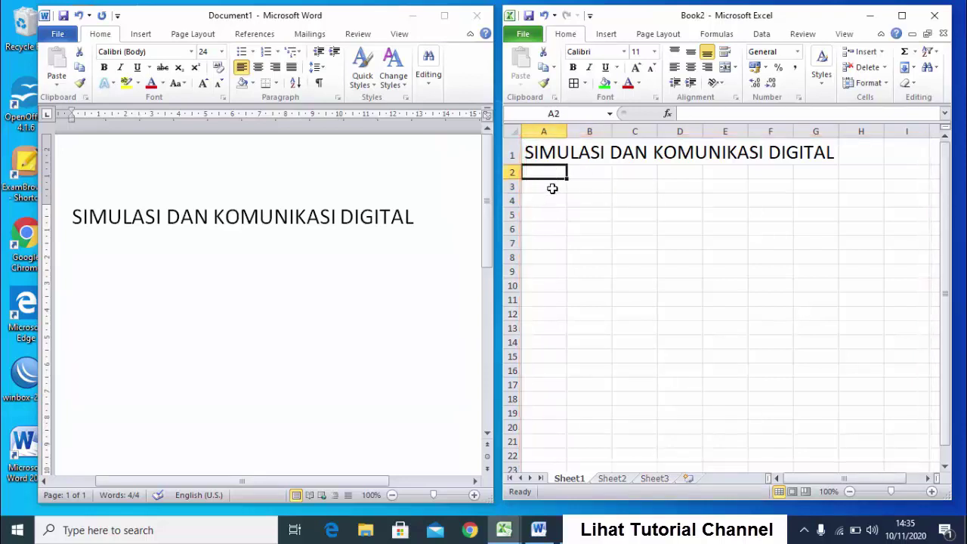
left_click(552, 189)
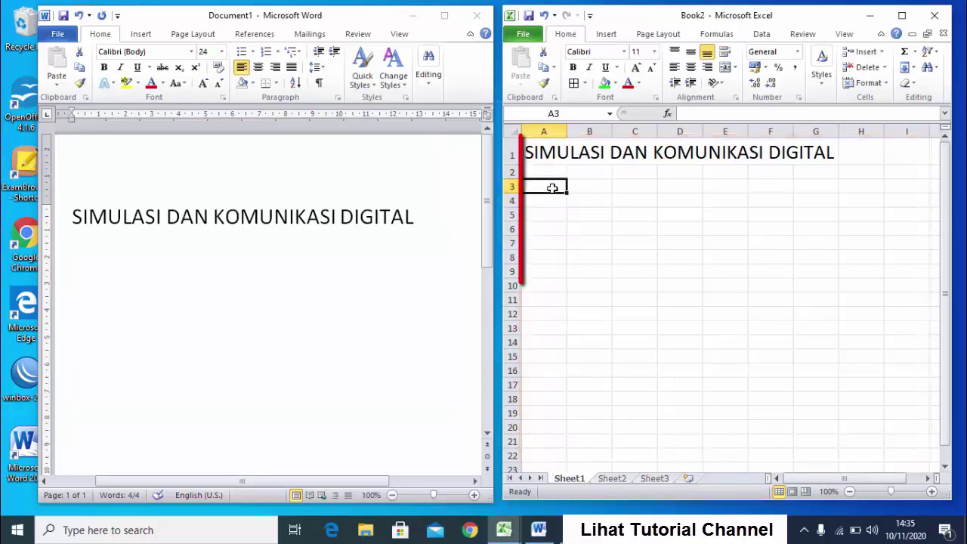
type("CE")
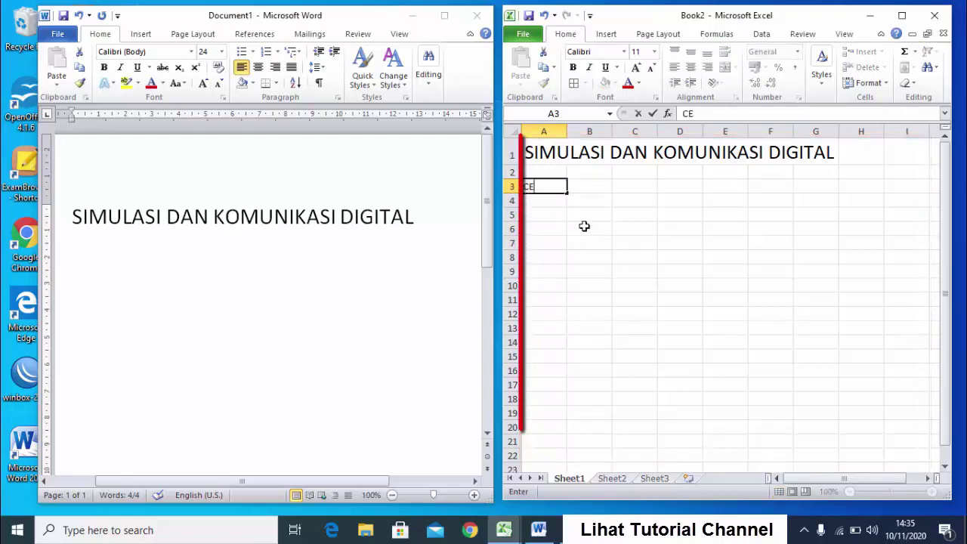
type("LL")
key("Return")
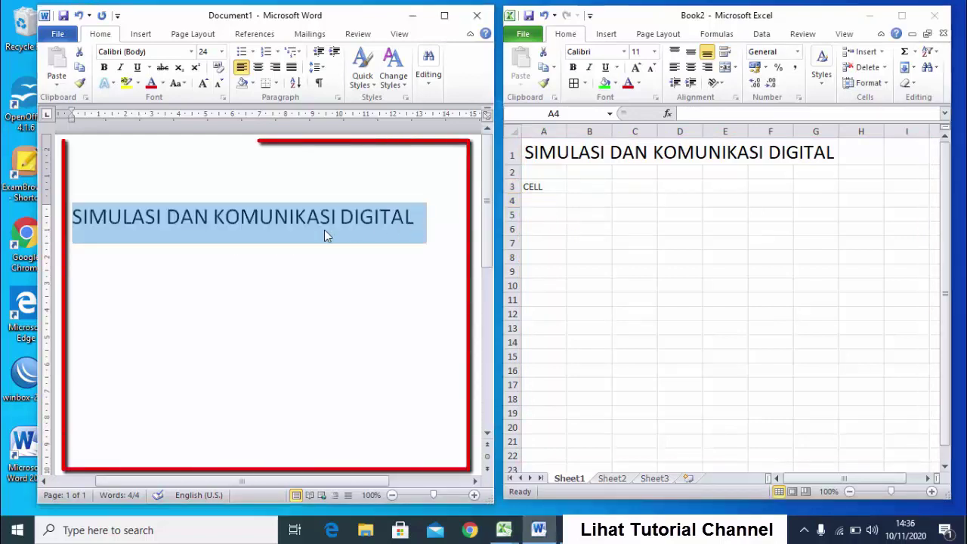
- Add an empty line below the Word heading, then select cell A1 in Excel
left_click(277, 229)
left_click(426, 224)
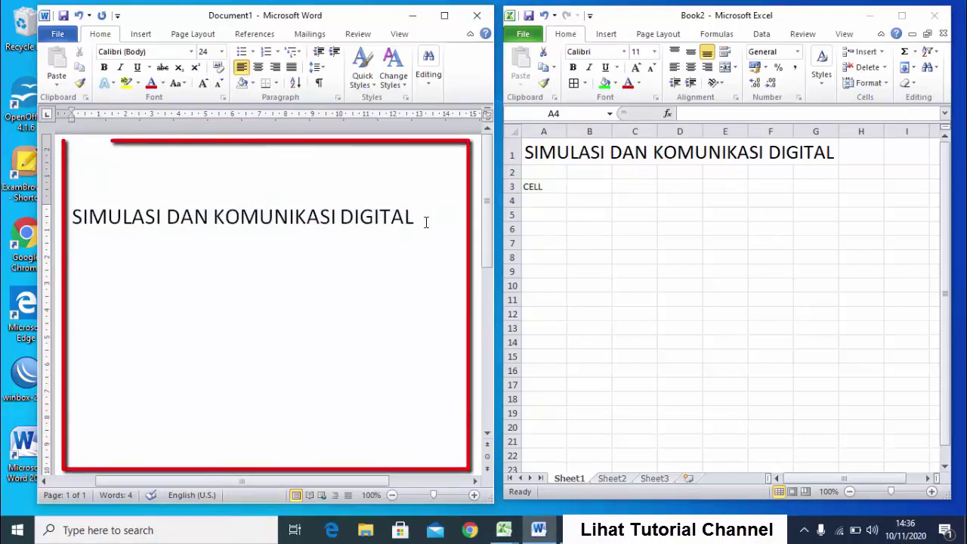
key("Return")
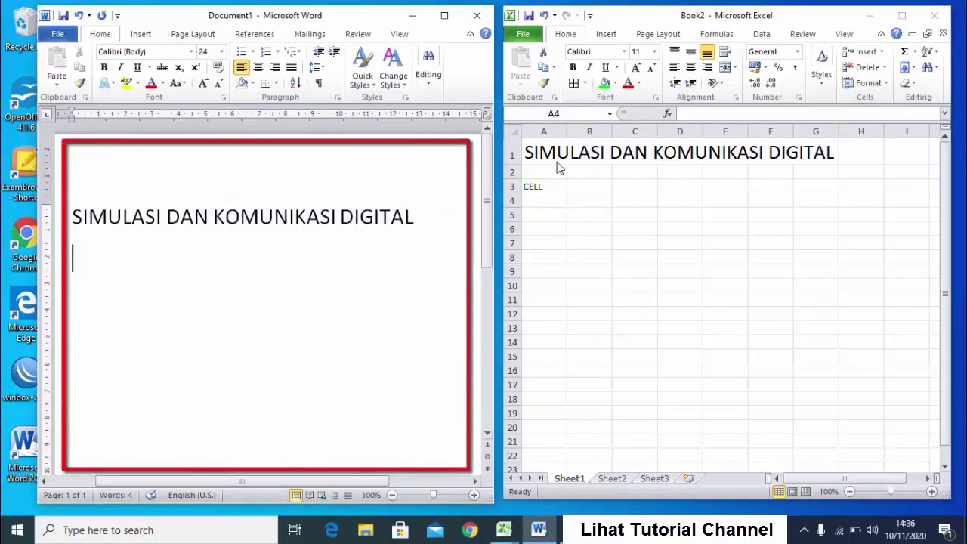
left_click(550, 161)
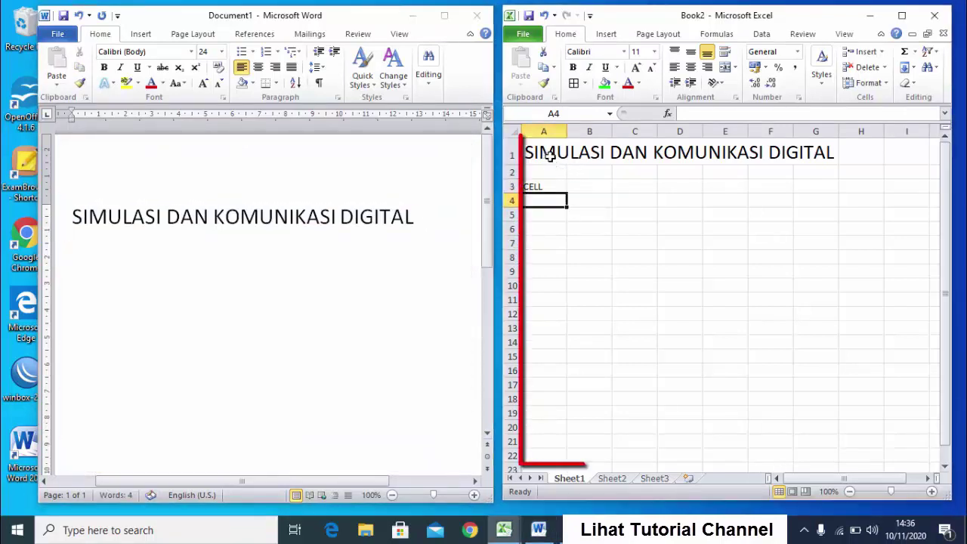
left_click(556, 157)
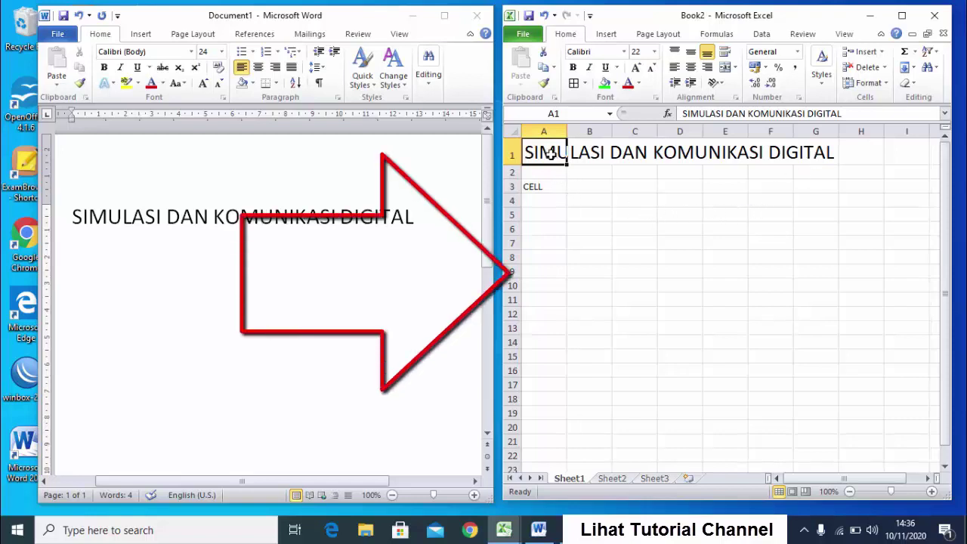
left_click(816, 131)
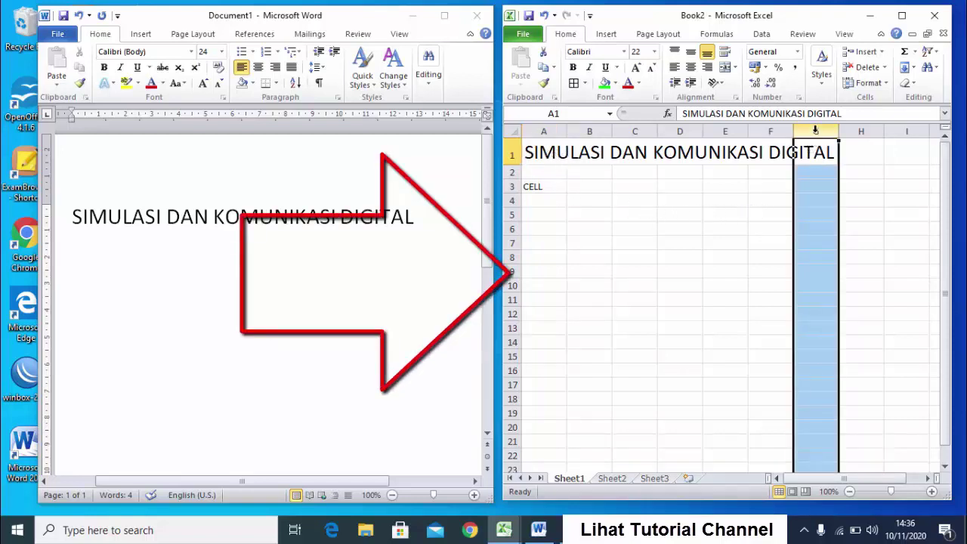
left_click(747, 184)
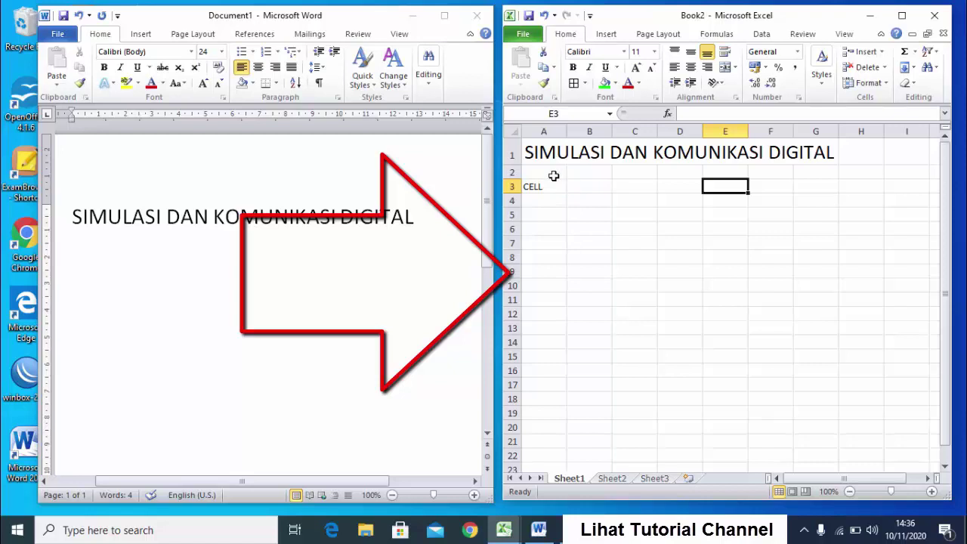
left_click(551, 130)
left_click(581, 130)
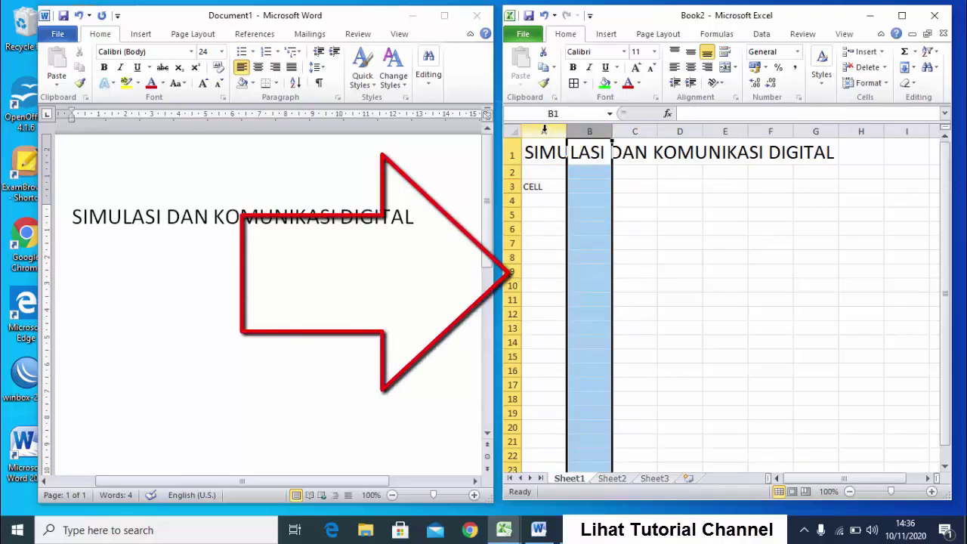
mouse_move(544, 131)
left_mouse_down()
mouse_move(611, 145)
mouse_move(542, 129)
left_mouse_up()
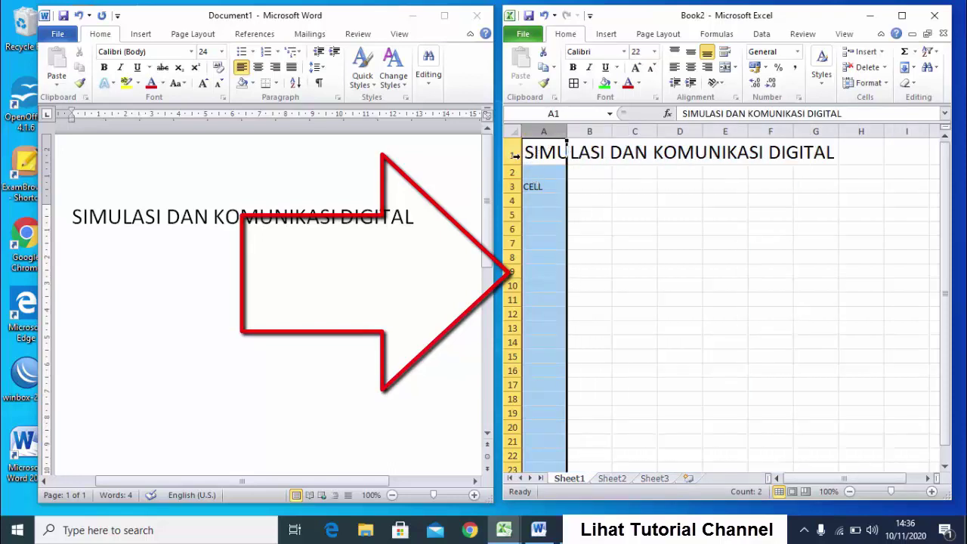
left_click_drag(513, 154, 518, 327)
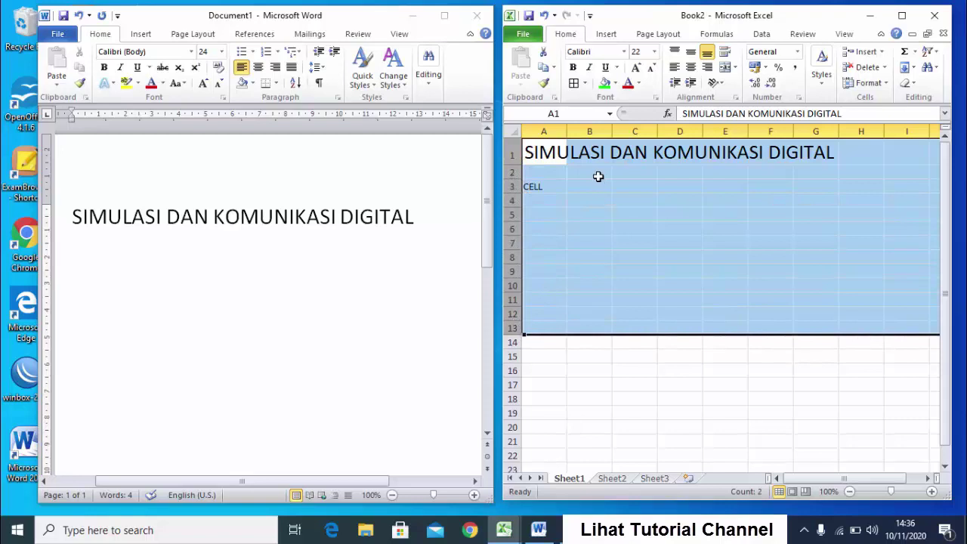
left_click(598, 176)
left_click(550, 156)
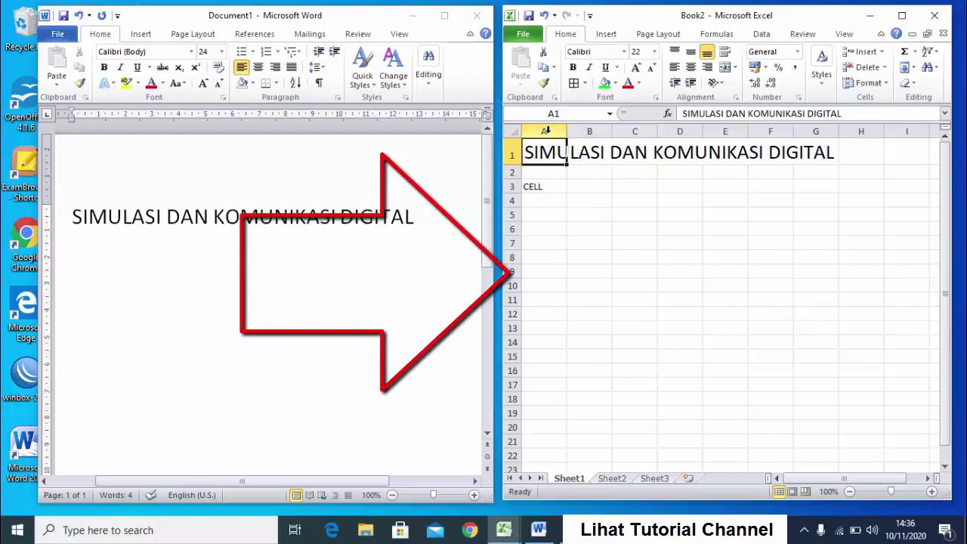
left_click(545, 131)
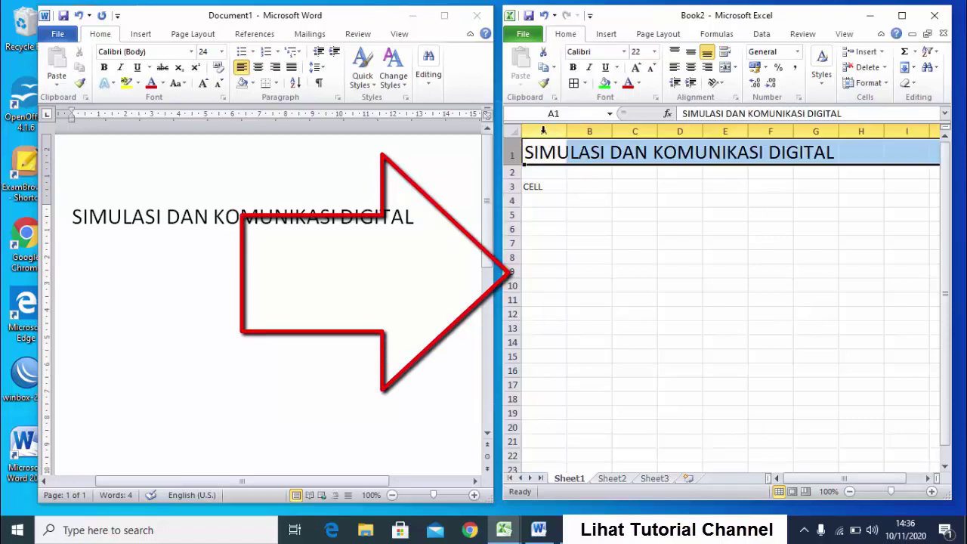
left_click(547, 187)
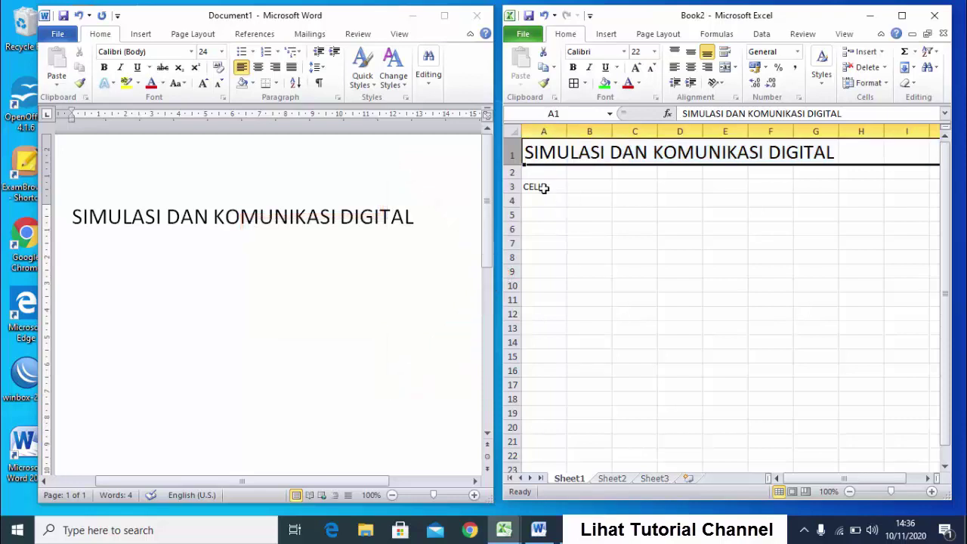
double_click(548, 188)
type("A1")
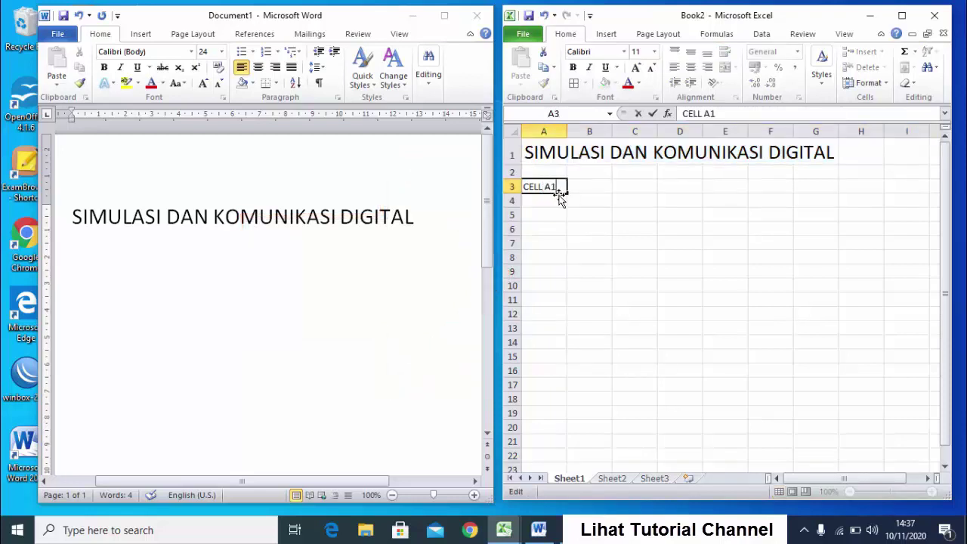
key("Return")
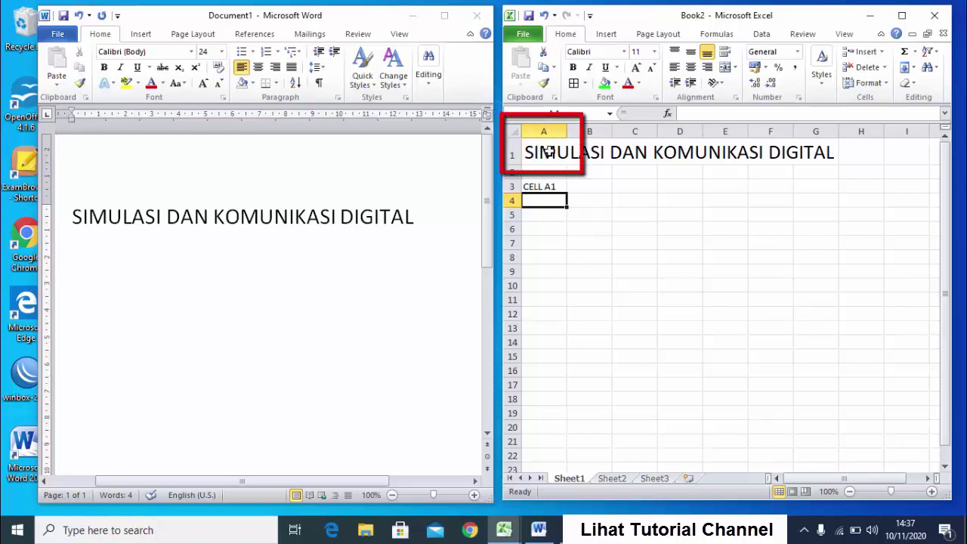
left_click(546, 150)
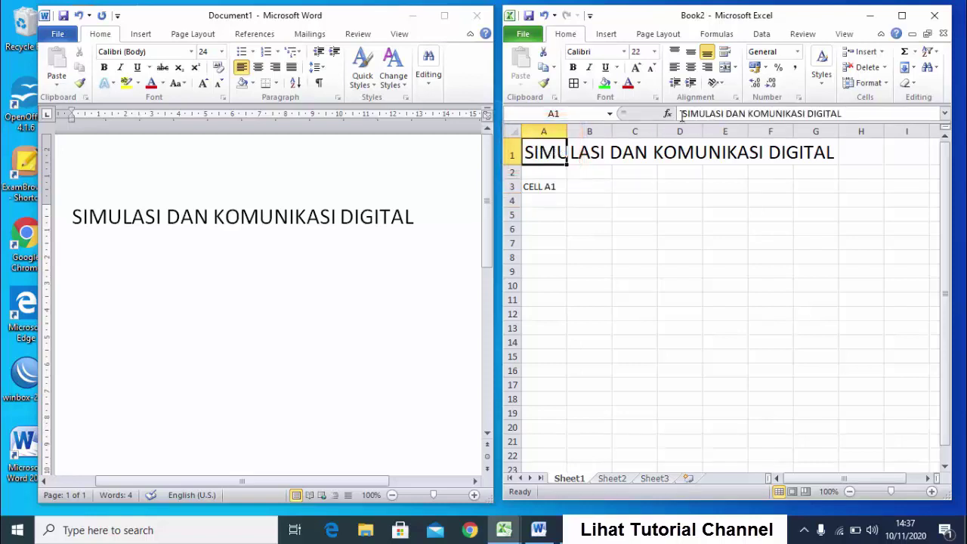
left_click_drag(683, 114, 844, 113)
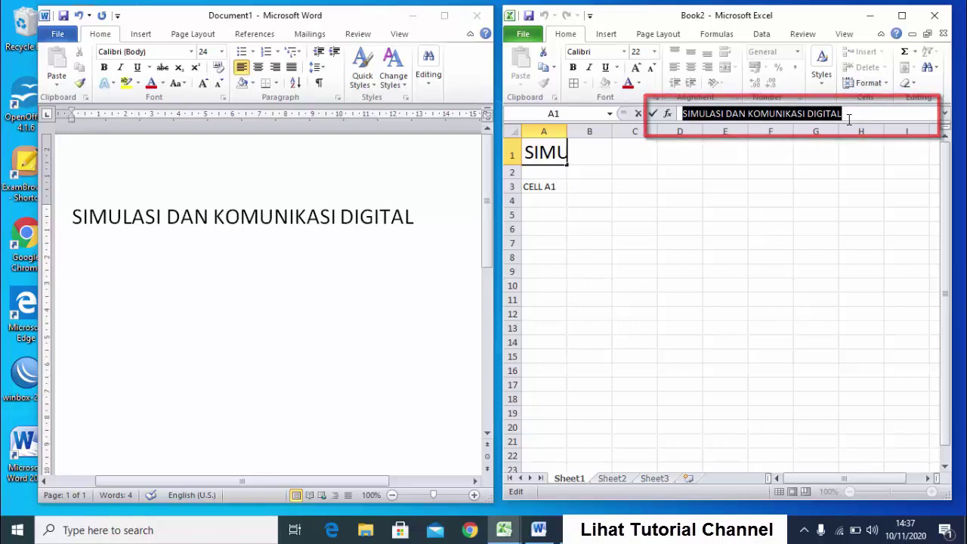
key("Return")
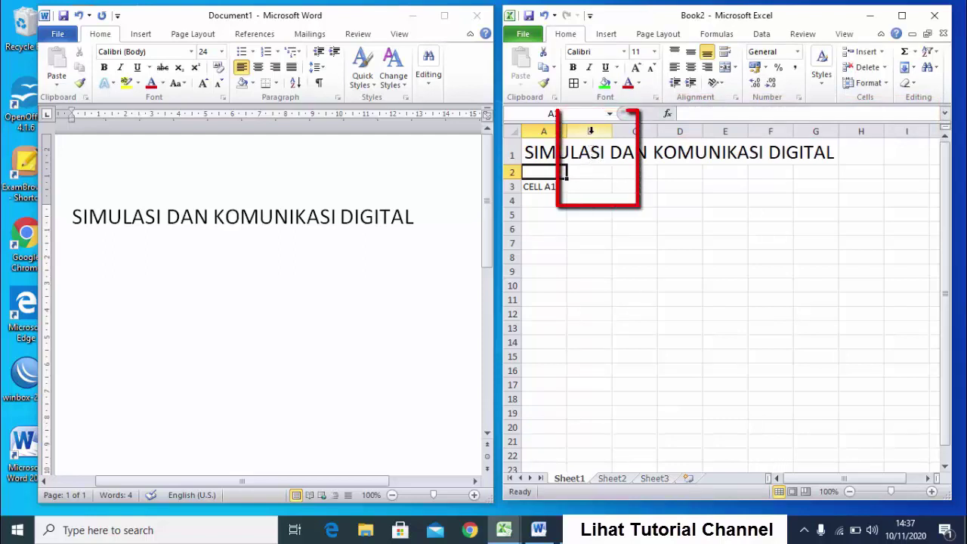
left_click(590, 154)
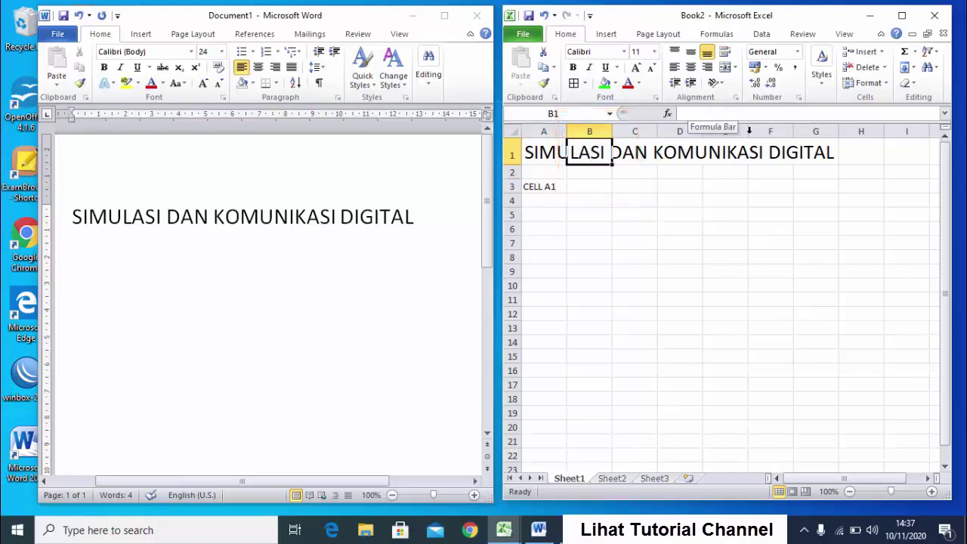
key("Right")
key("Right")
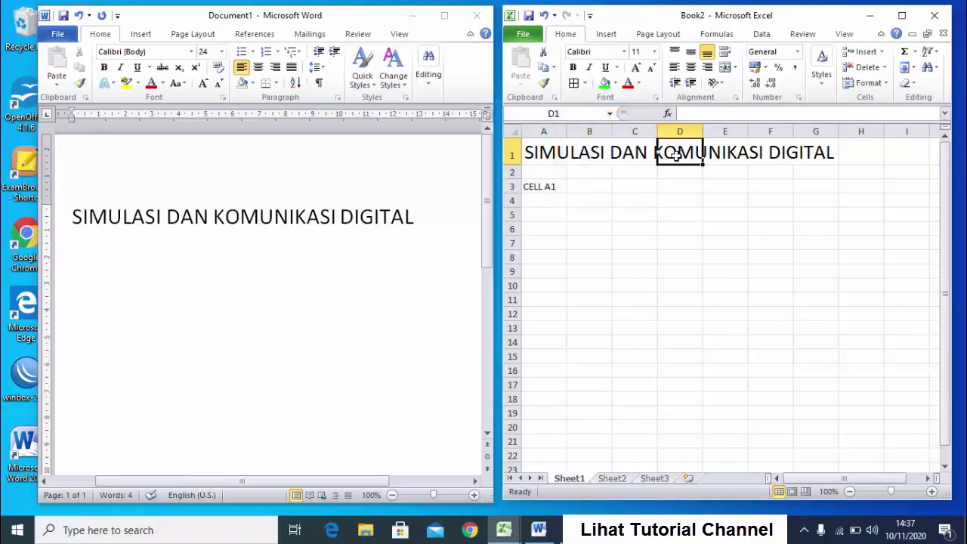
key("Right")
key("Right")
key("Right")
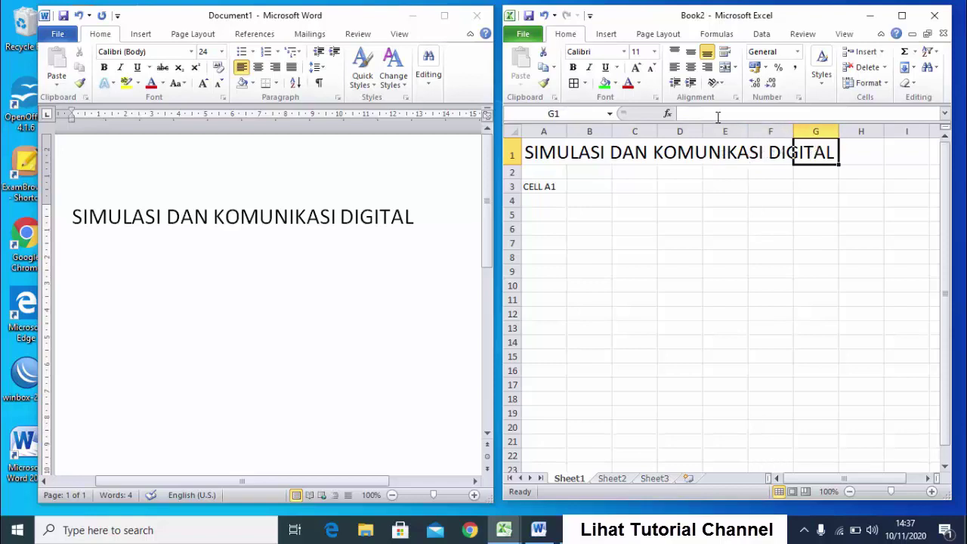
left_click(549, 153)
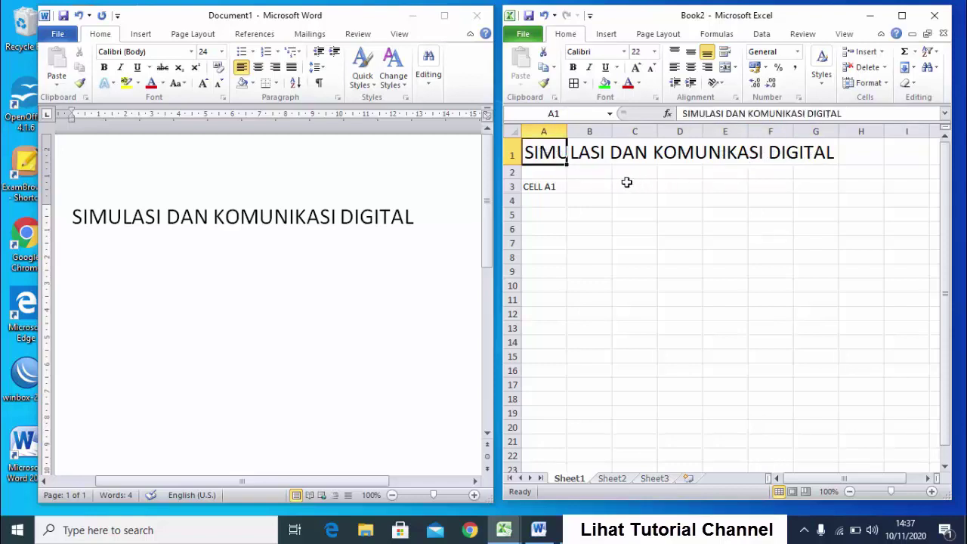
left_click(561, 130)
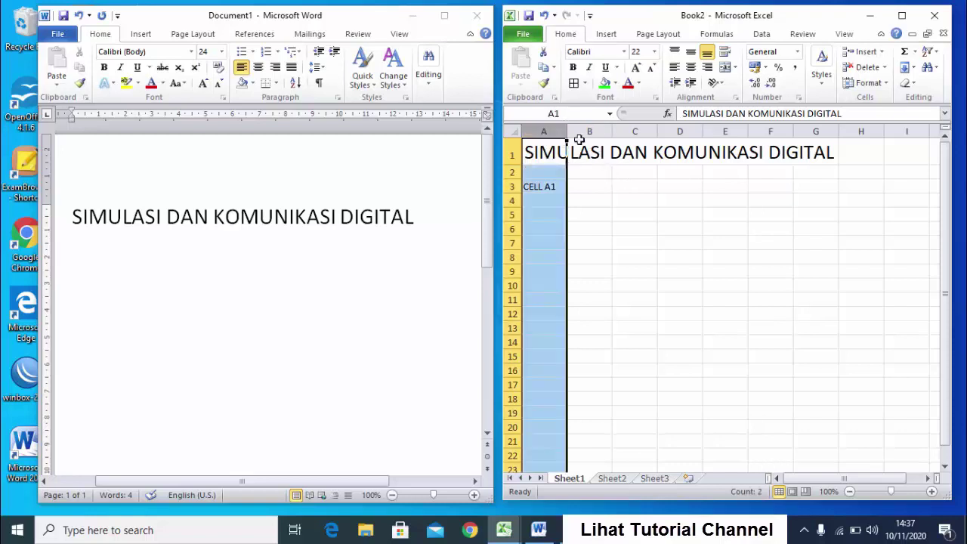
left_click(586, 132)
left_click(634, 171)
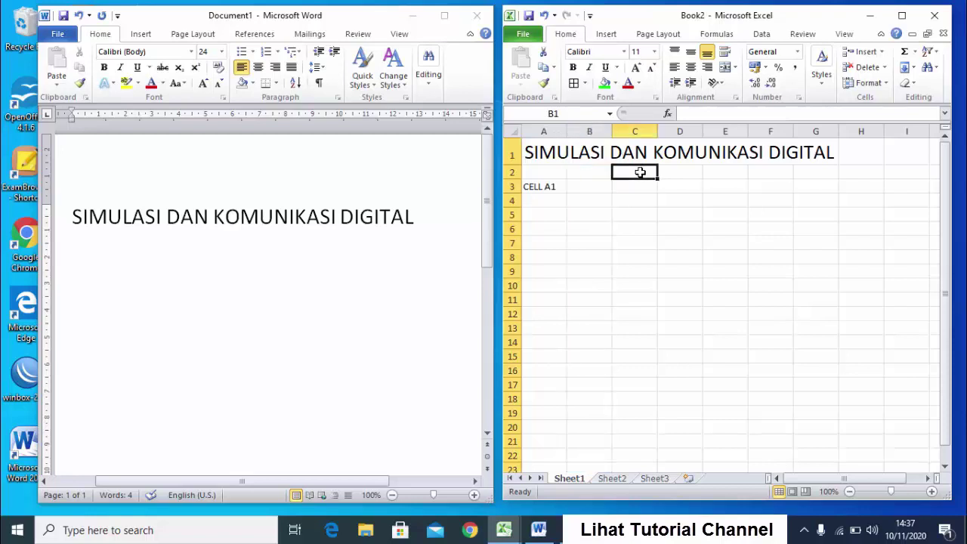
left_click(620, 131)
left_click(548, 153)
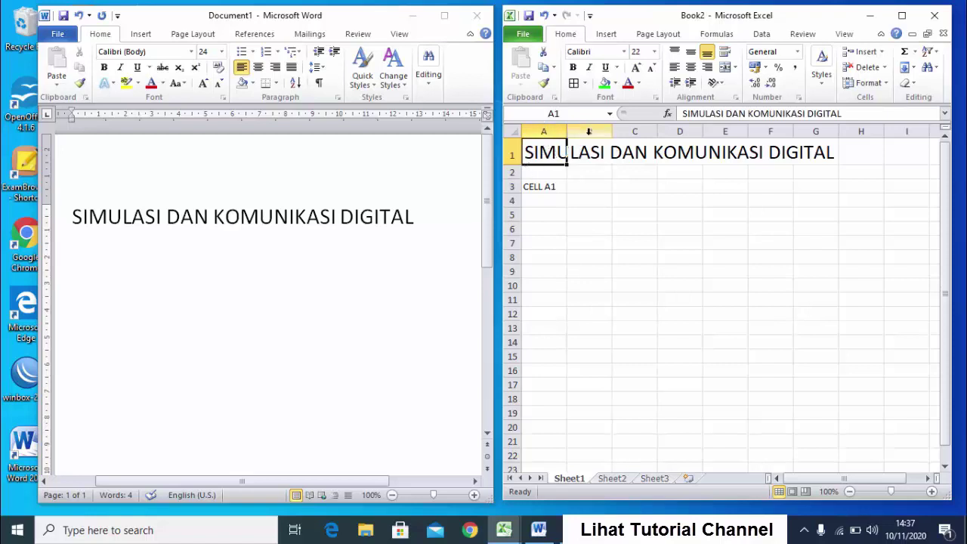
left_click_drag(568, 130, 840, 131)
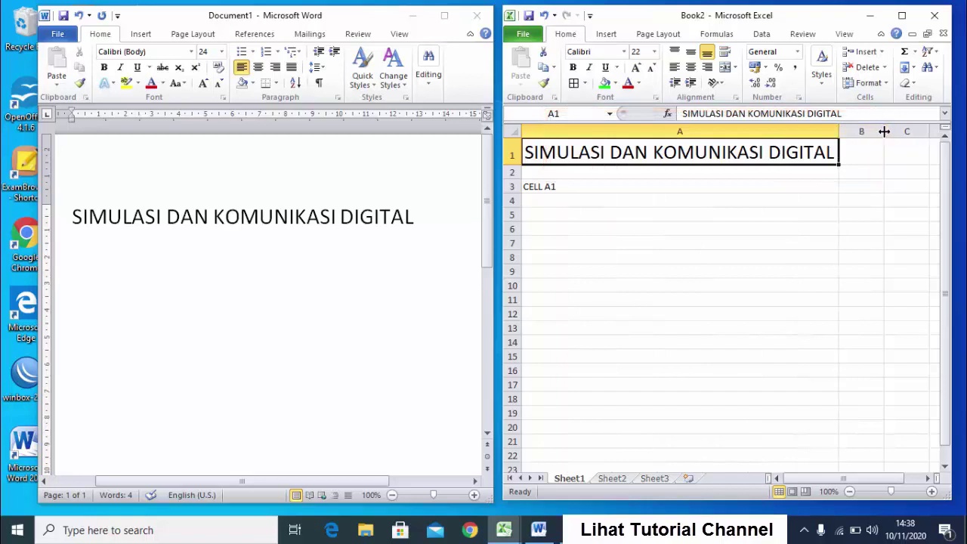
left_click_drag(884, 131, 922, 128)
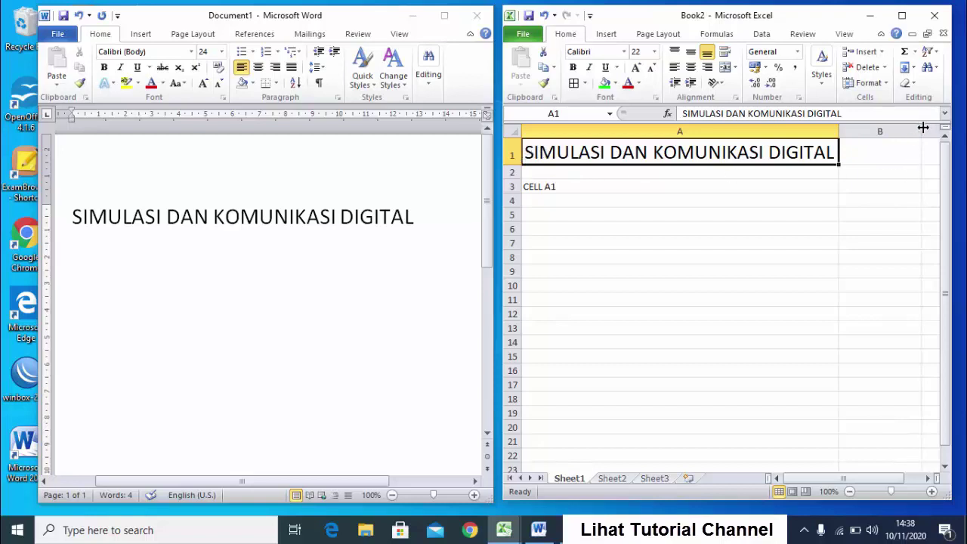
left_click_drag(922, 131, 869, 132)
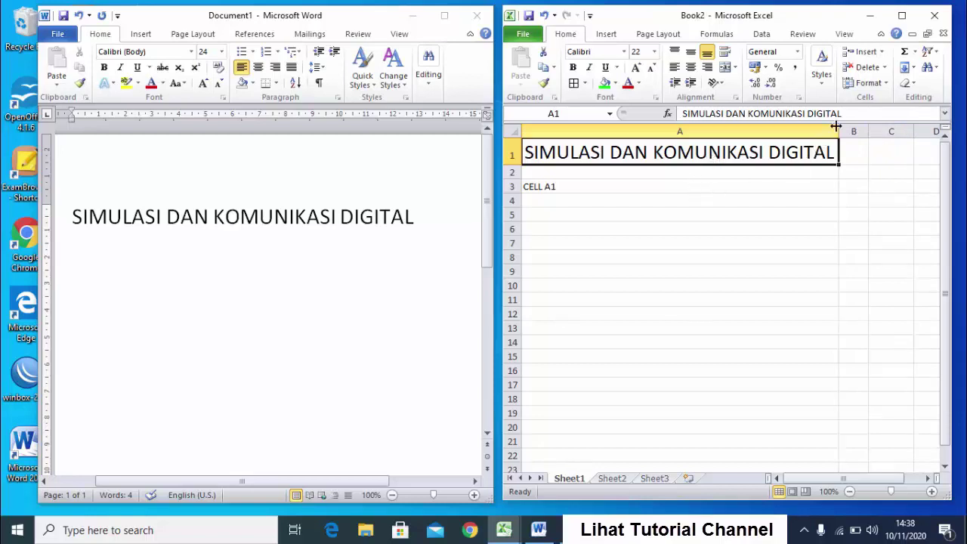
left_click_drag(839, 132, 569, 131)
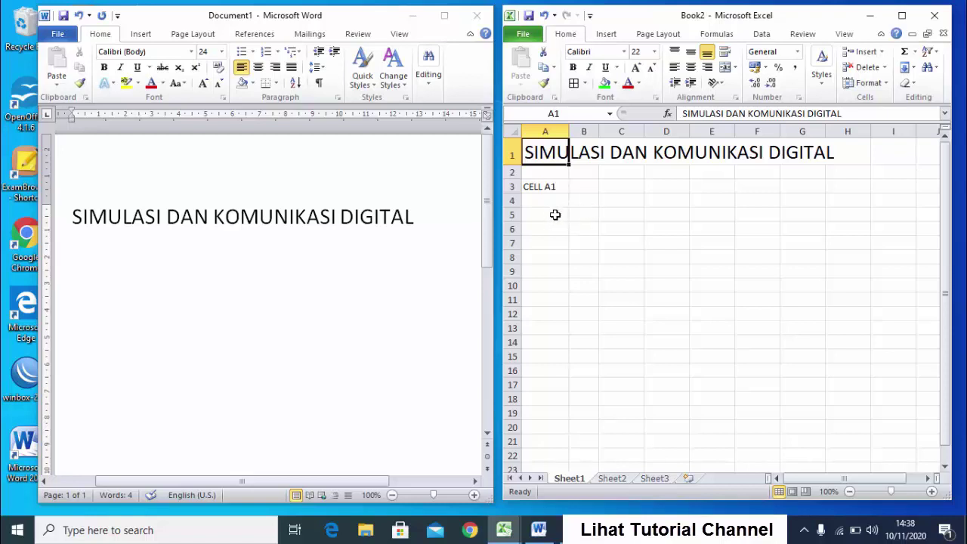
- Enter PENJUMLAHAN in A5 and widen column A so the word fits
left_click(554, 215)
type("PEN")
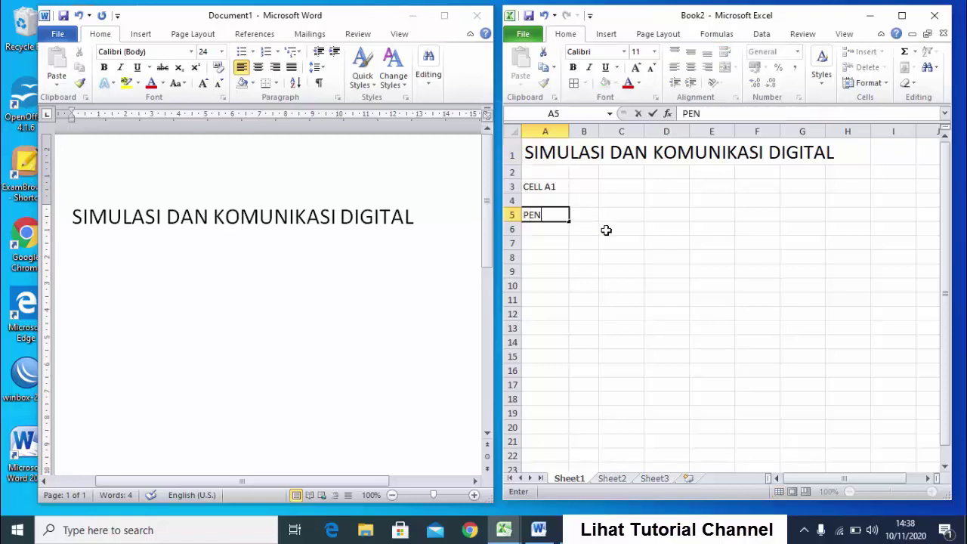
type("JUMLAHAN")
key("Return")
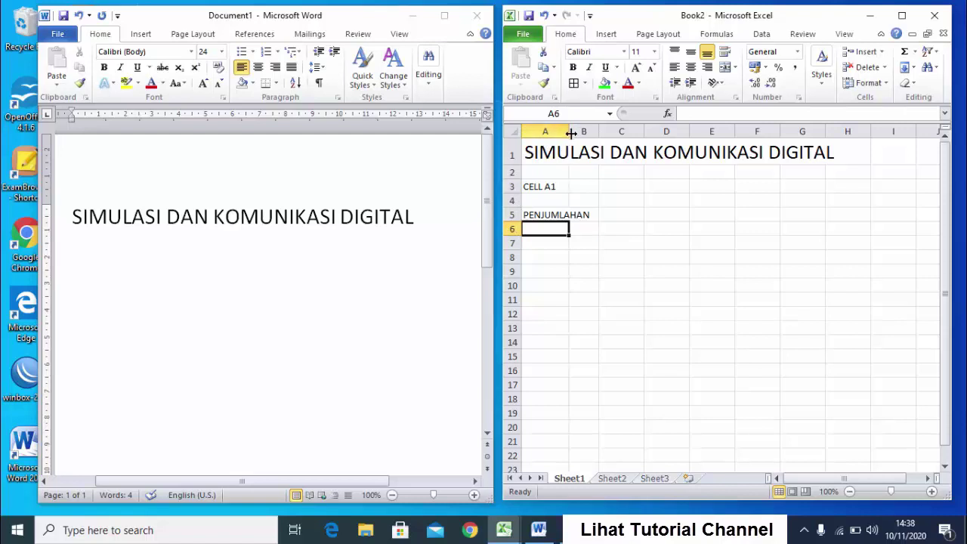
left_click_drag(570, 132, 602, 135)
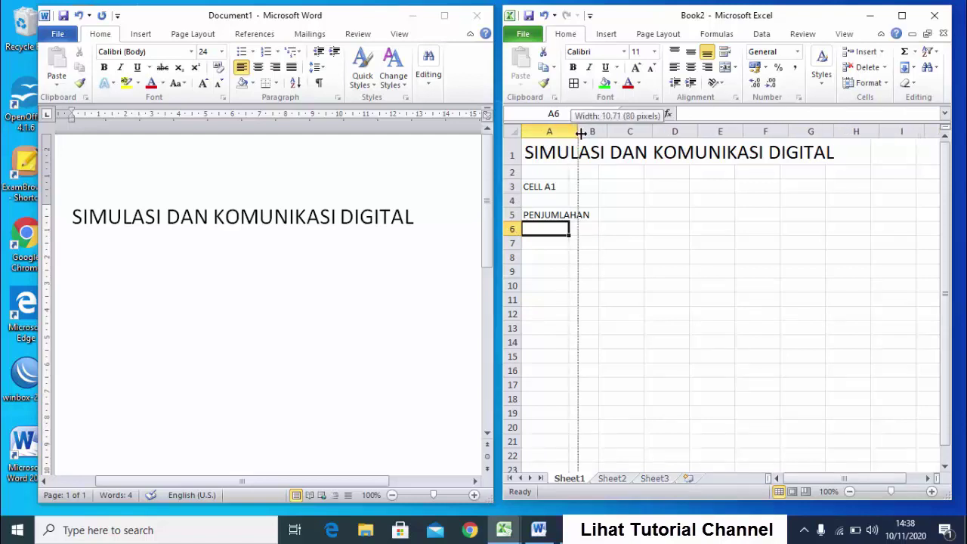
left_click(569, 214)
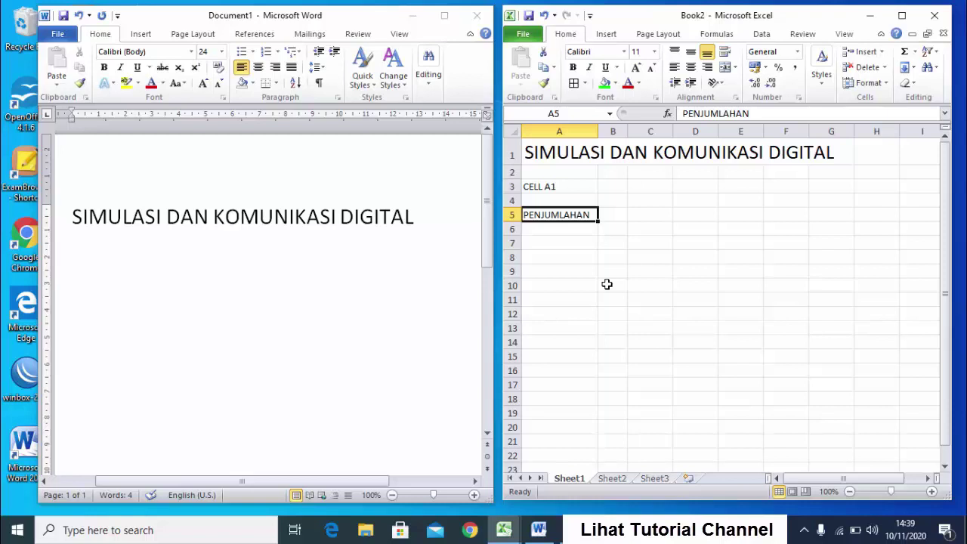
- Close Word without saving, maximize Excel and switch to Sheet2's CONTOH SOAL table
left_click(477, 18)
left_click(477, 19)
left_click(483, 279)
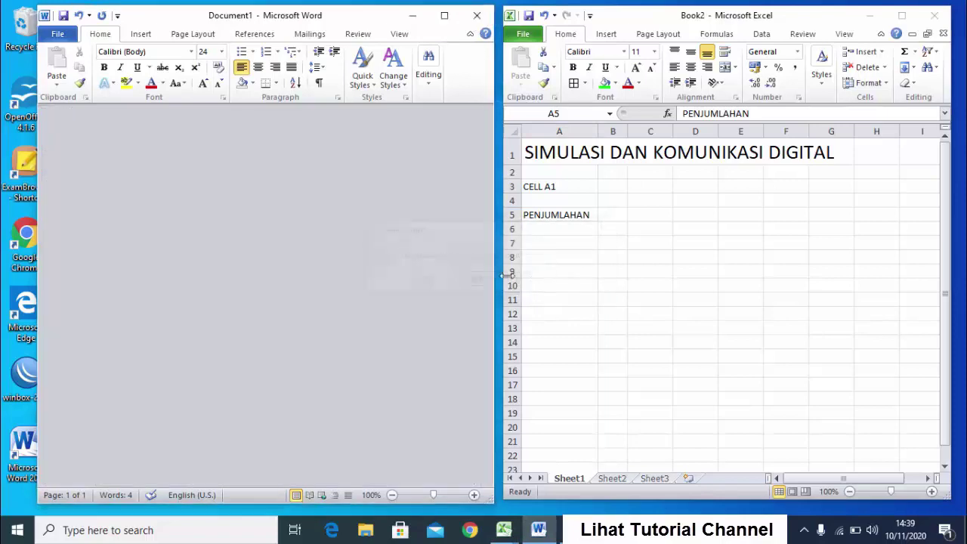
left_click(902, 15)
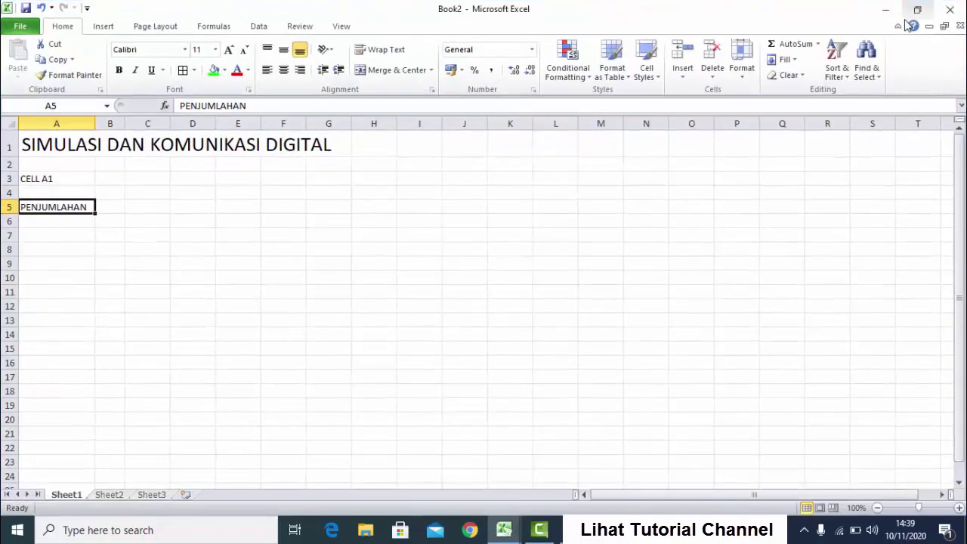
left_click(114, 498)
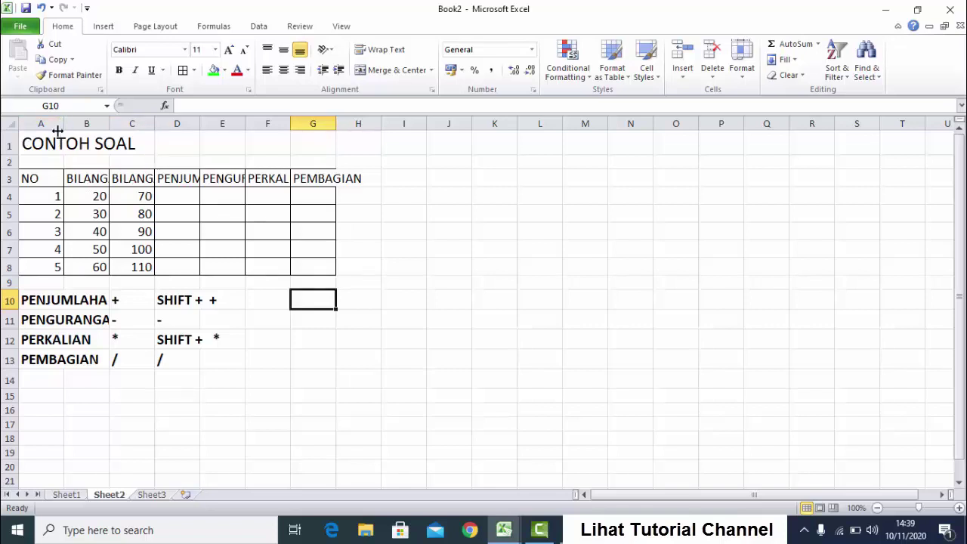
- Narrow column A, widen column B to show BILANGAN 1, and select A3:G8
left_click(49, 179)
left_click_drag(63, 122, 45, 122)
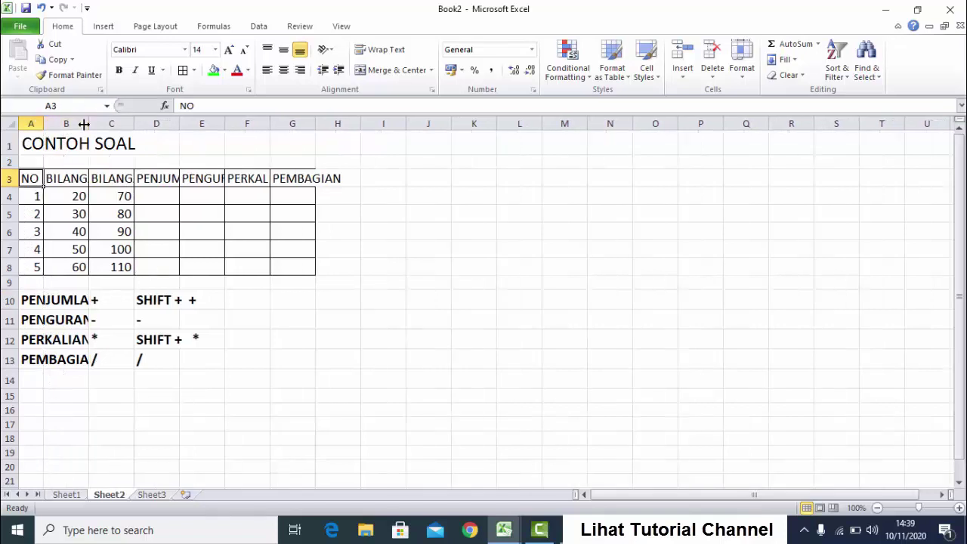
mouse_move(88, 123)
left_mouse_down()
mouse_move(542, 123)
mouse_move(534, 114)
left_mouse_up()
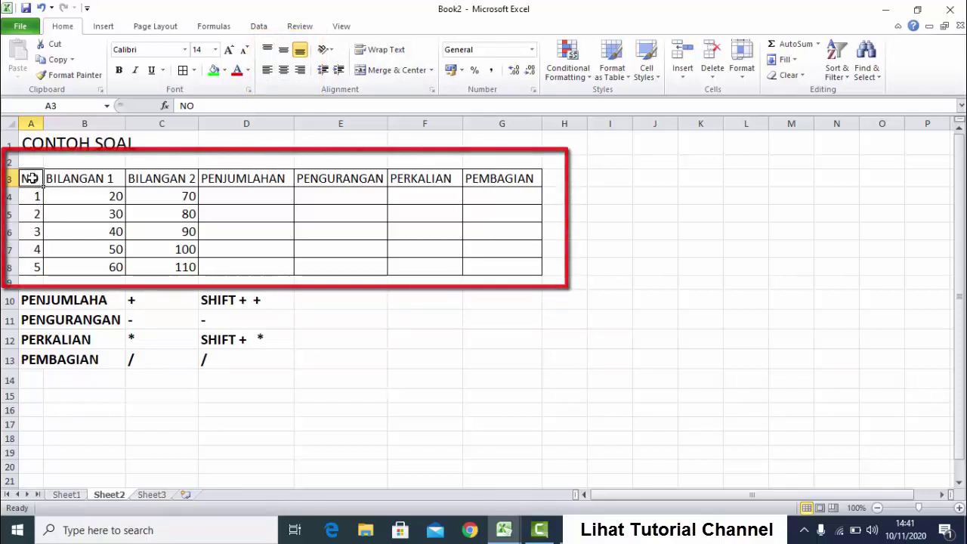
mouse_move(31, 176)
left_mouse_down()
mouse_move(134, 180)
mouse_move(493, 252)
mouse_move(488, 259)
left_mouse_up()
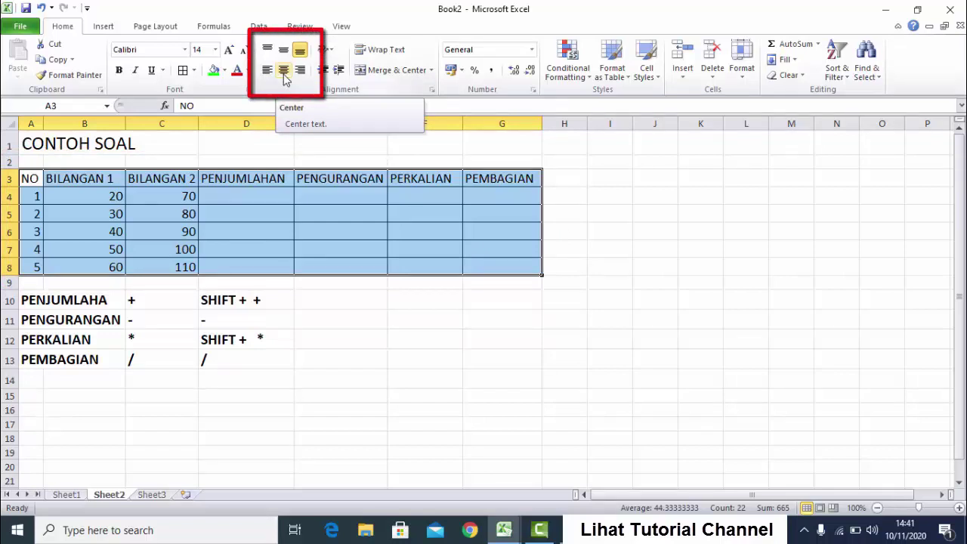
- Center-align the contents of A3:G8, then select cells A4, B4 and D4
left_click(285, 71)
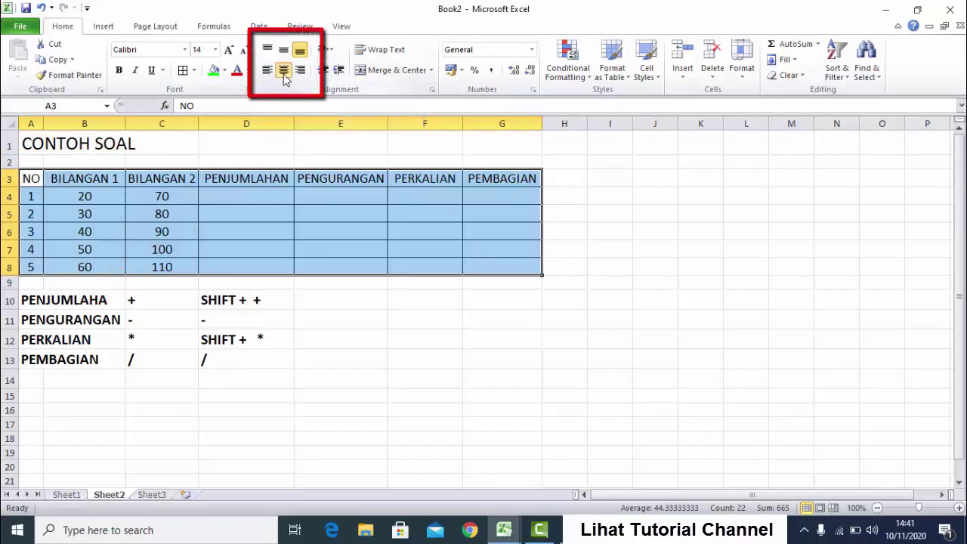
left_click(40, 198)
left_click(88, 198)
left_click(206, 194)
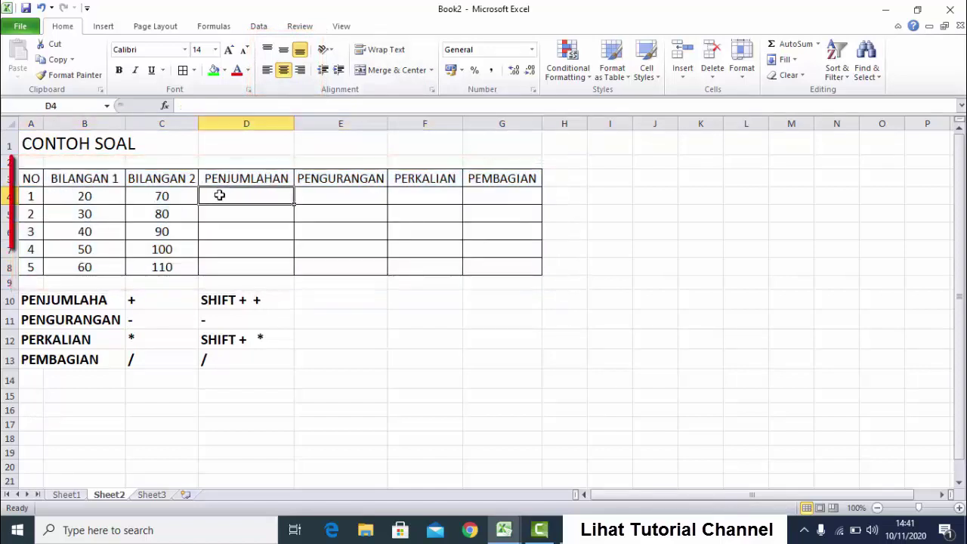
- Select the header row A3:G3, the numbers A4:A8, B4:C8, and the A10 label
left_click_drag(29, 179, 486, 177)
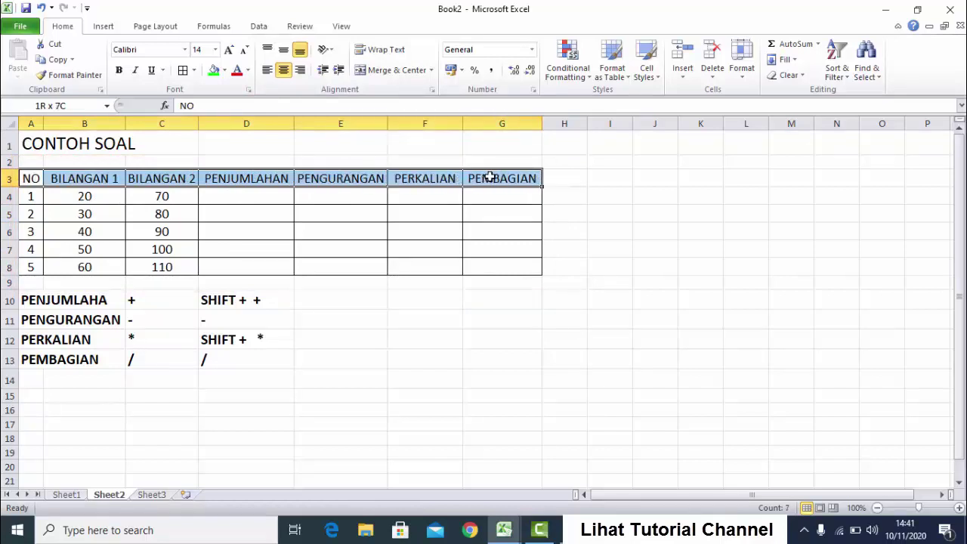
left_click_drag(29, 198, 30, 267)
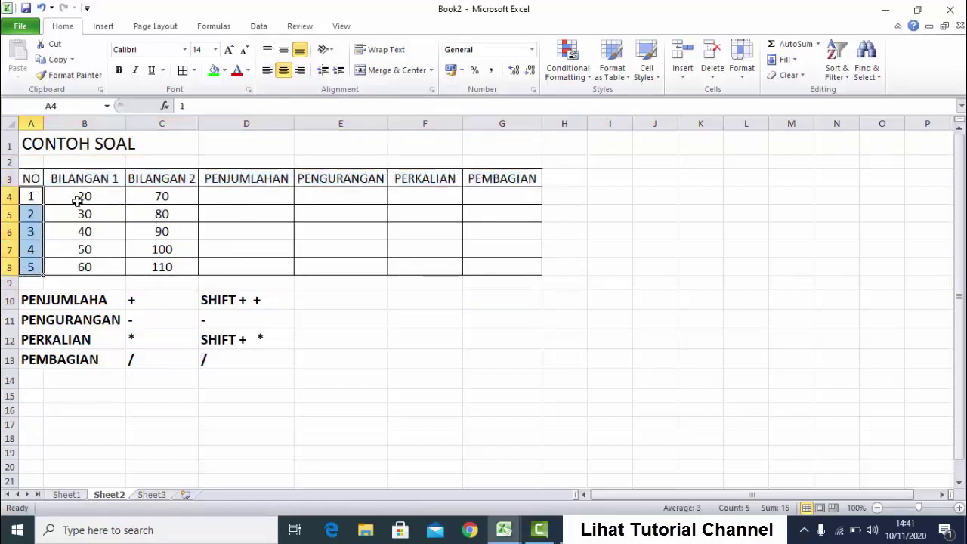
left_click_drag(78, 198, 155, 266)
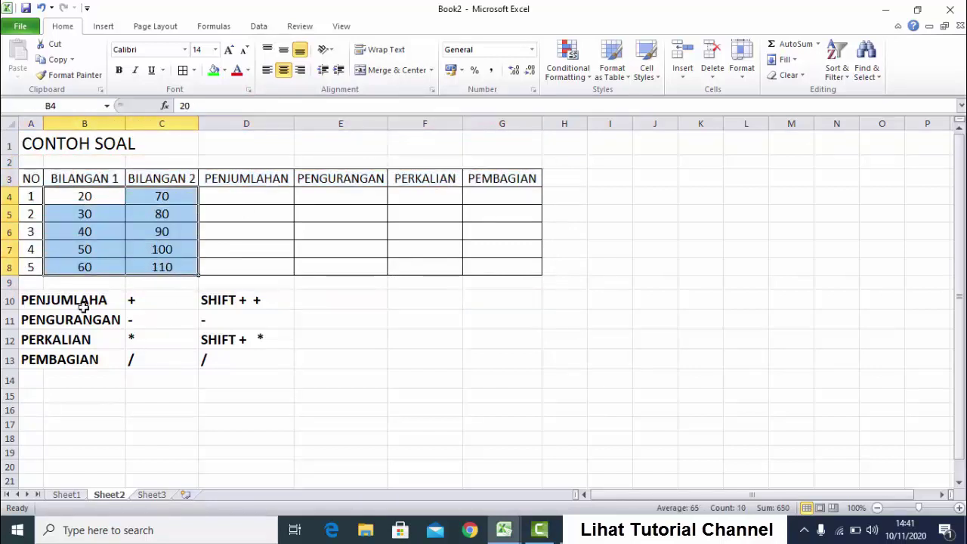
left_click(30, 301)
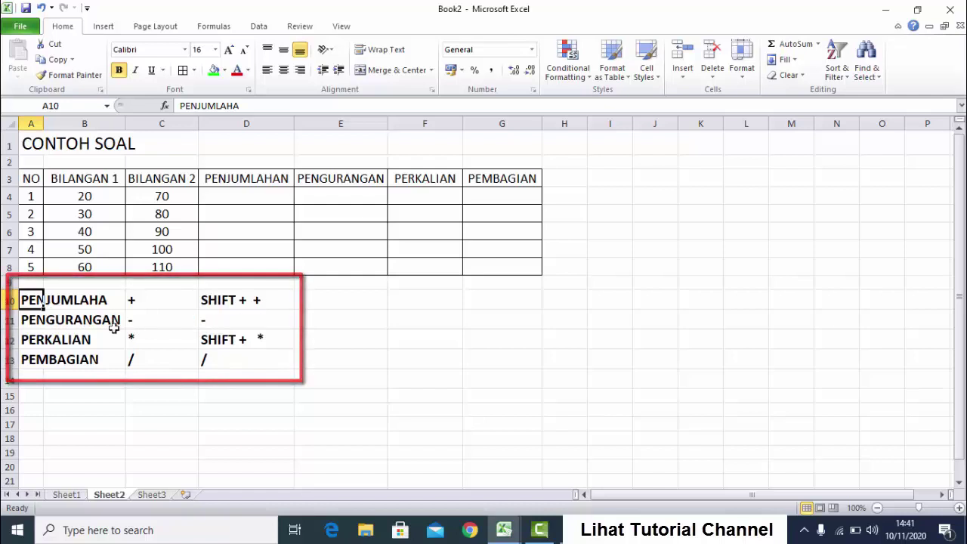
- Change the PERKALIAN note in D12 from SHIFT + * to SHIFT + 8
left_click(27, 320)
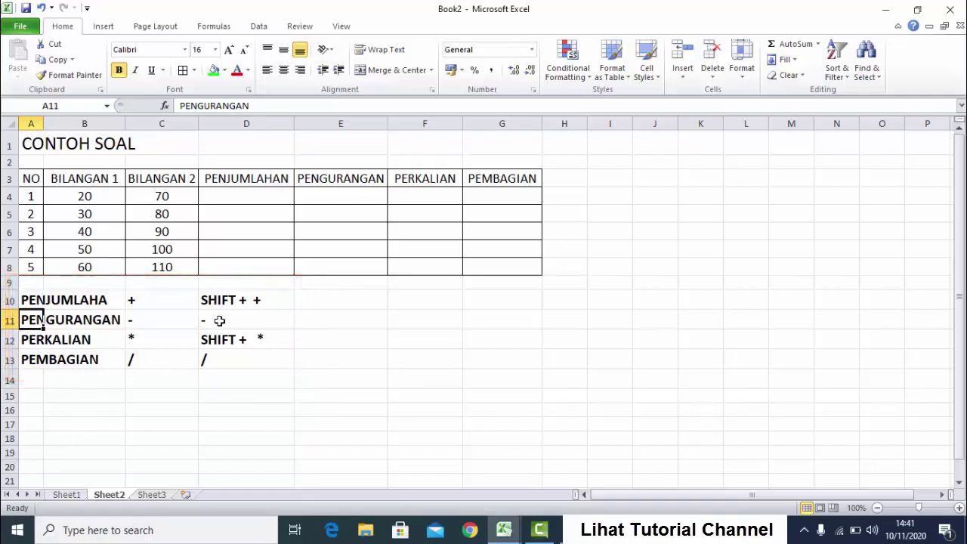
left_click(28, 340)
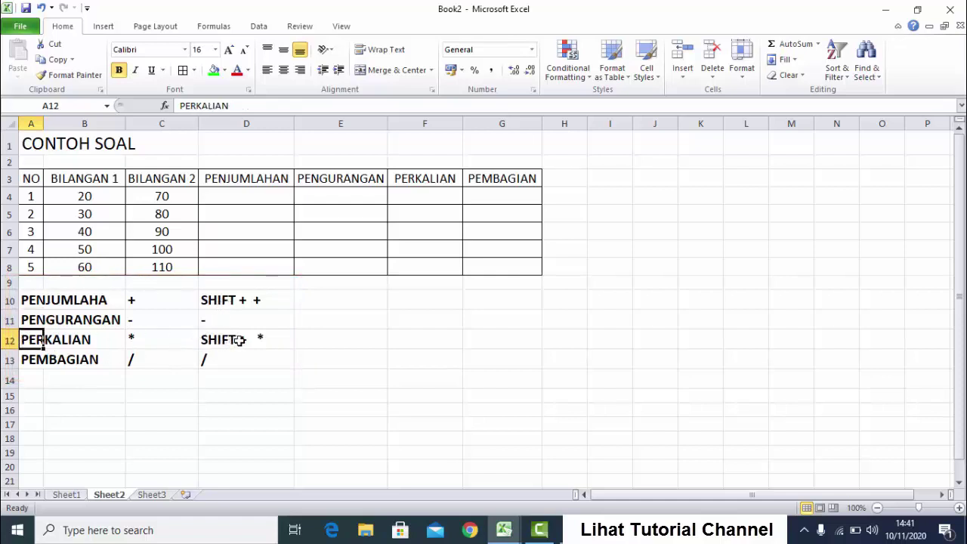
left_click(204, 343)
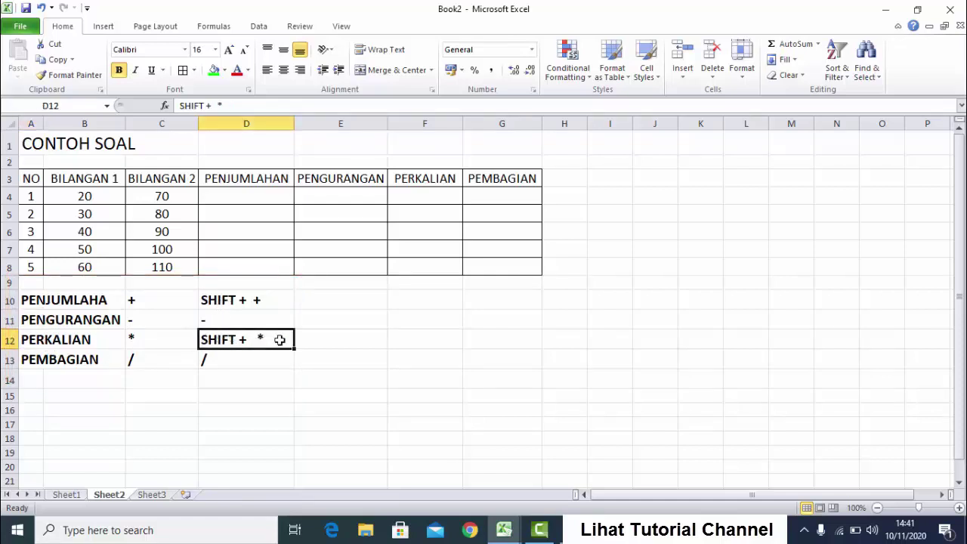
double_click(272, 340)
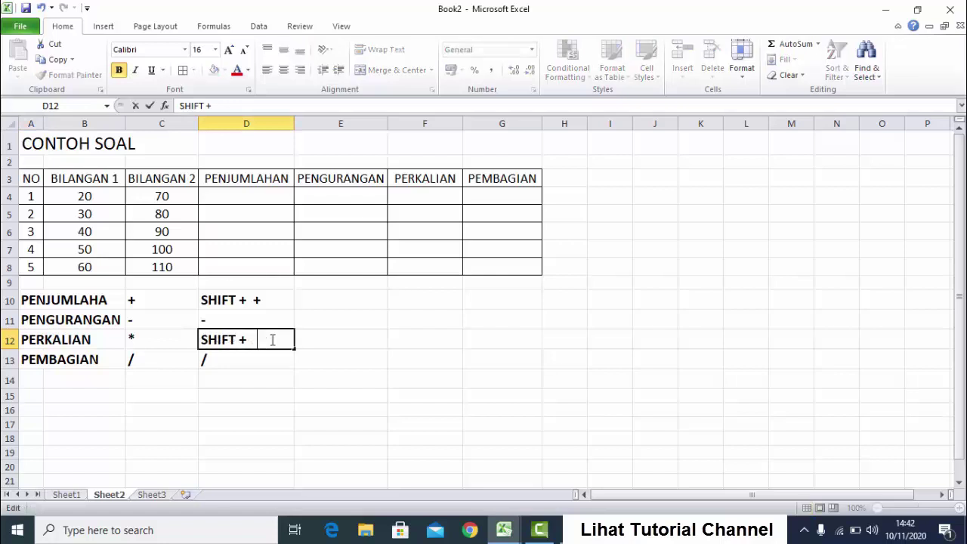
type("8")
key("Return")
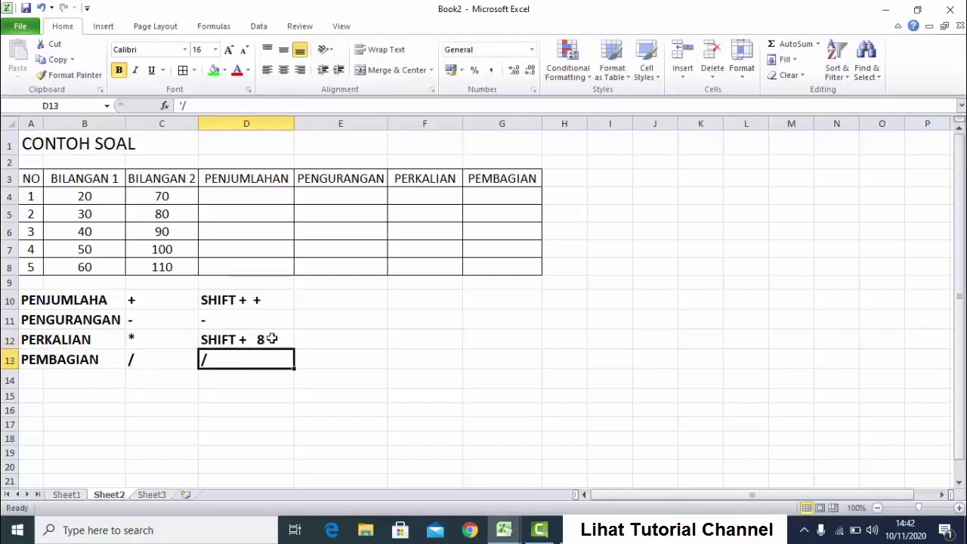
- Select the PEMBAGIAN label, the operator symbol column, and the + symbol in C10
left_click(34, 361)
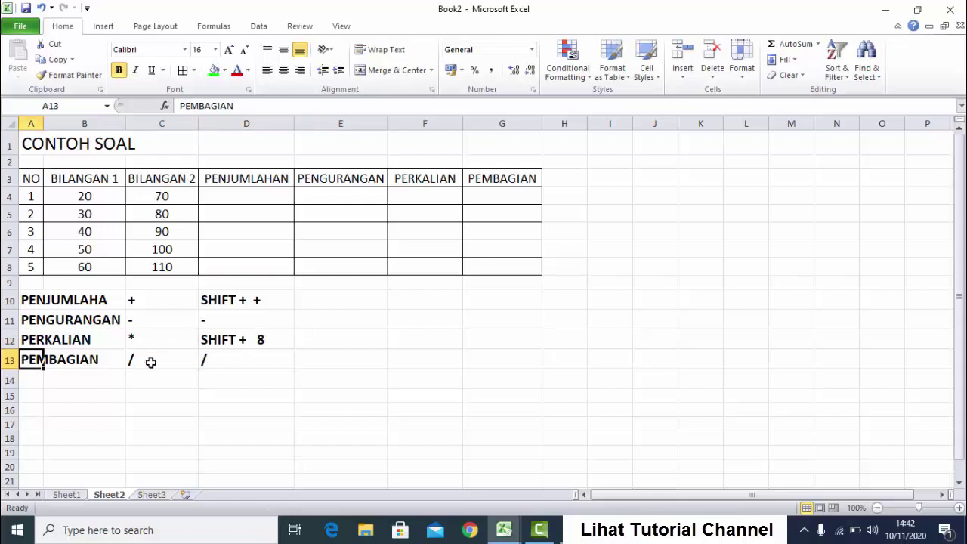
left_click_drag(143, 303, 143, 363)
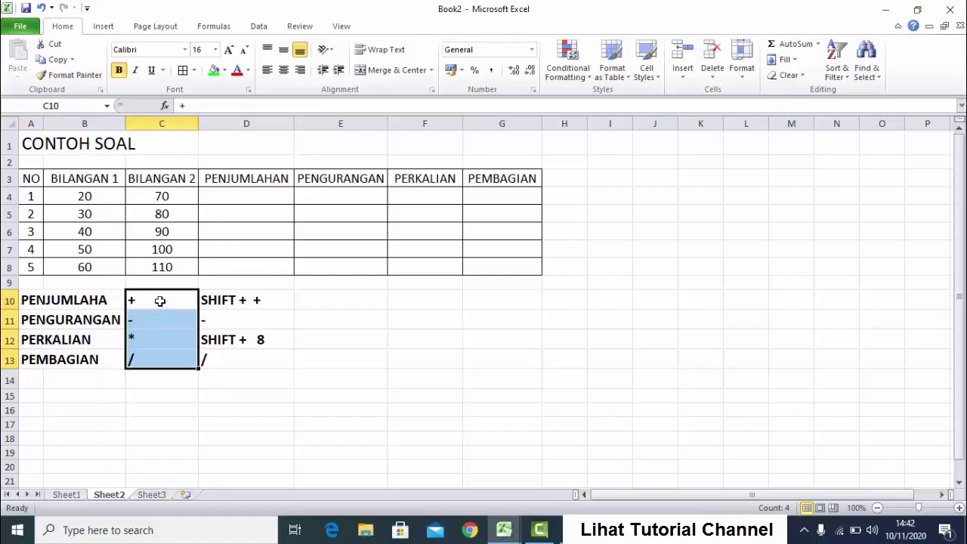
left_click(160, 301)
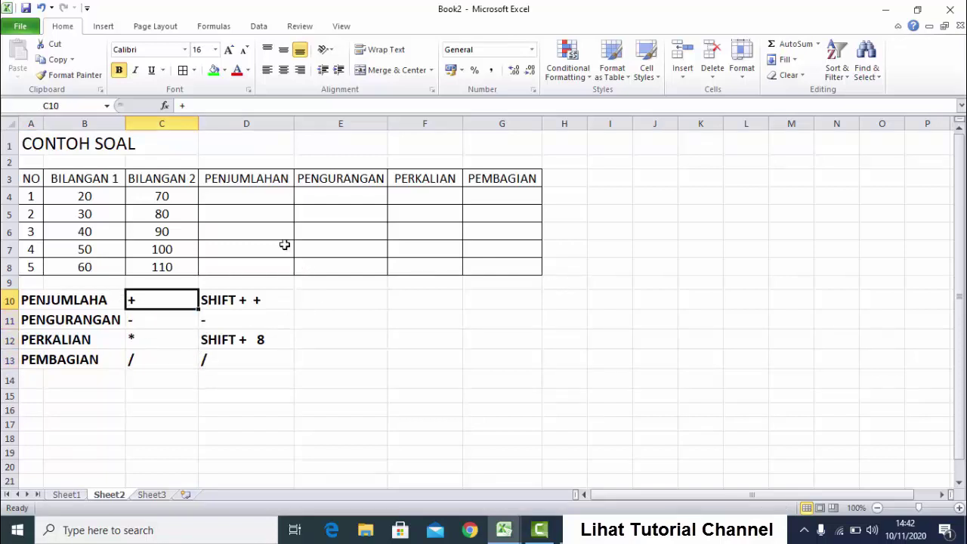
- Fill the PENJUMLAHAN cells D3:D8 with yellow
left_click(227, 197)
left_click_drag(236, 178, 226, 267)
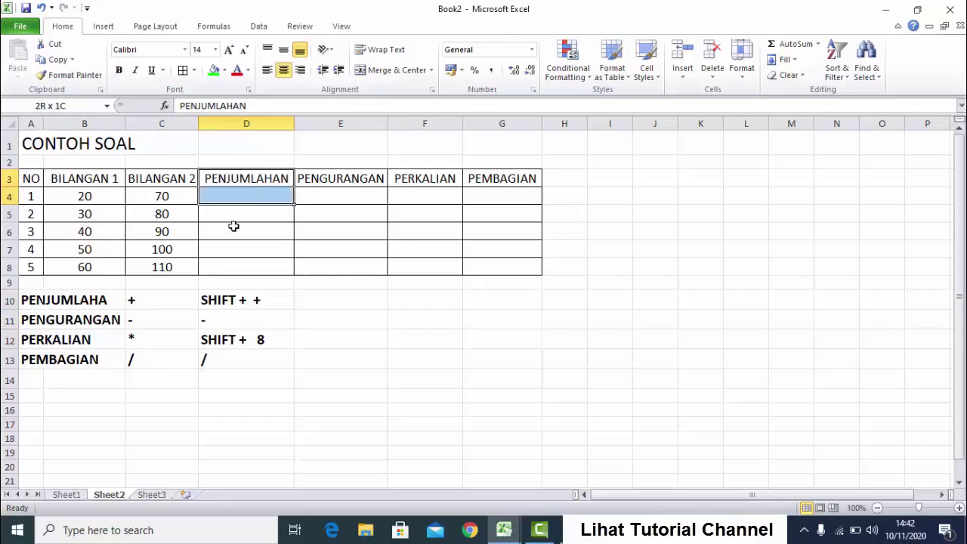
left_click(215, 70)
left_click(225, 72)
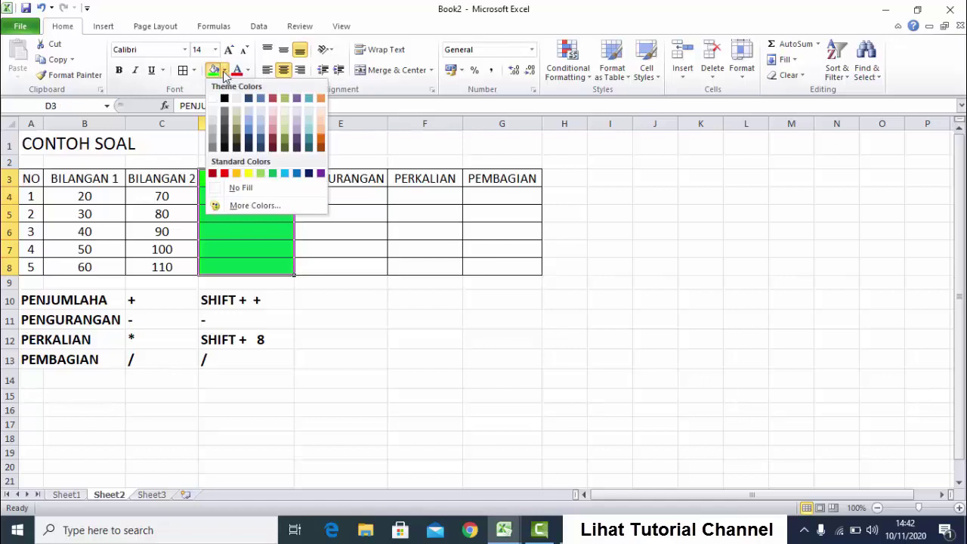
left_click(225, 71)
left_click(225, 71)
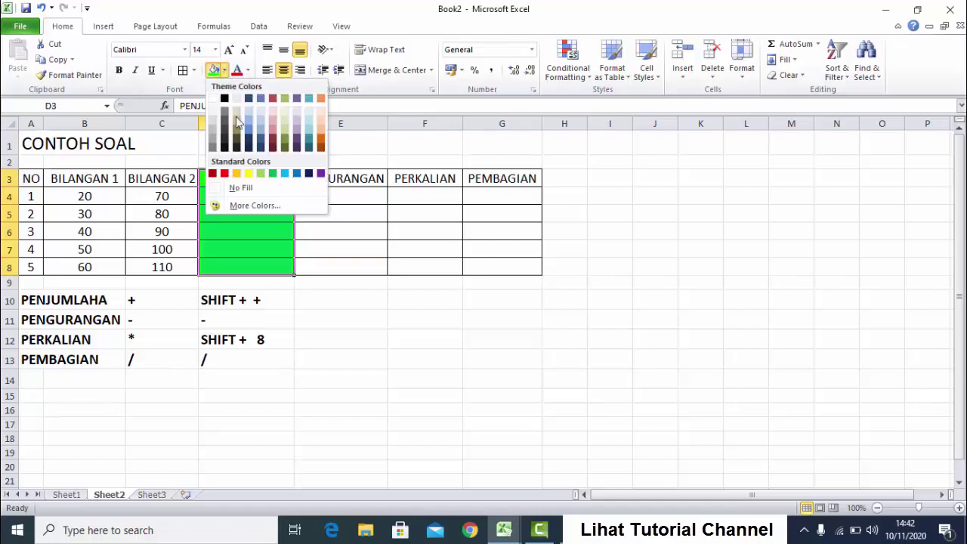
left_click(249, 176)
left_click(227, 198)
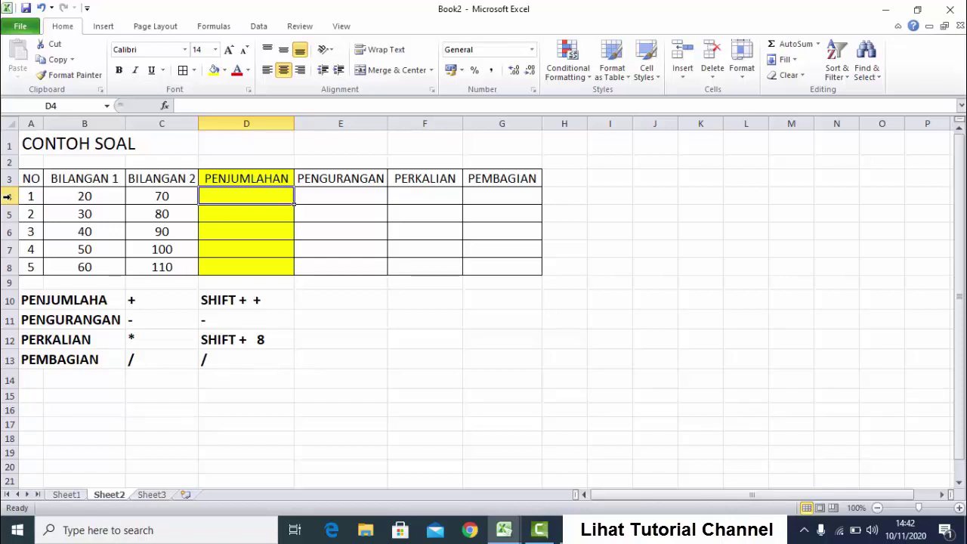
- Select D4 and type = to begin the first addition formula
left_click(8, 196)
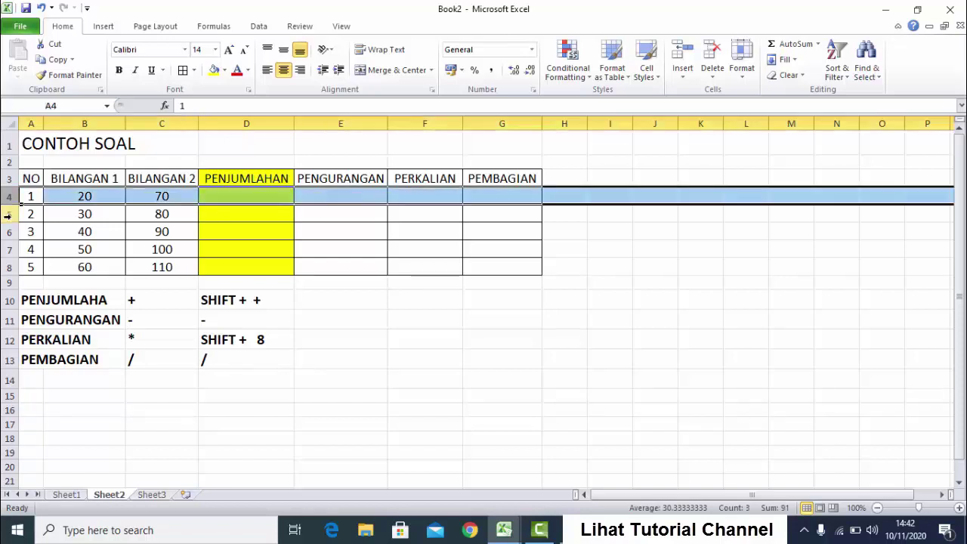
left_click(219, 215)
left_click(223, 196)
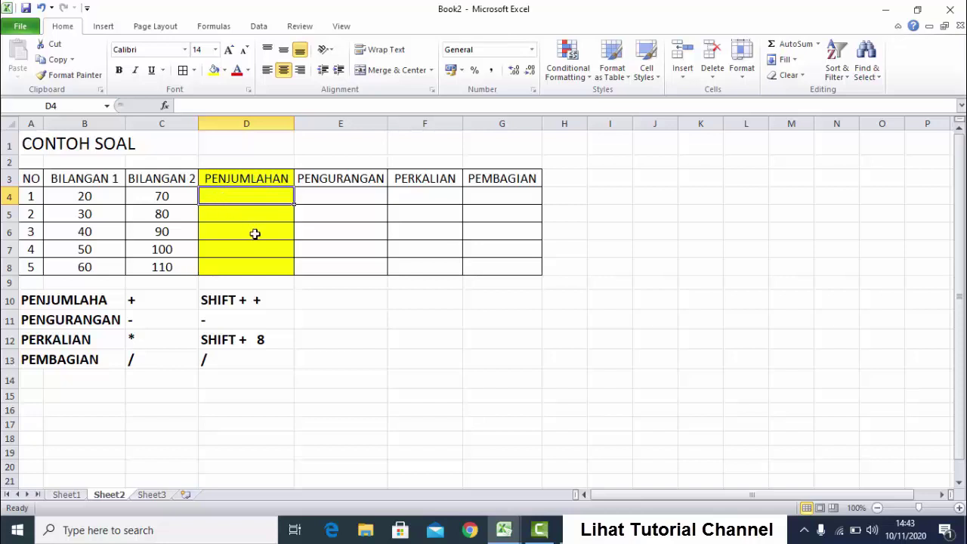
type("=")
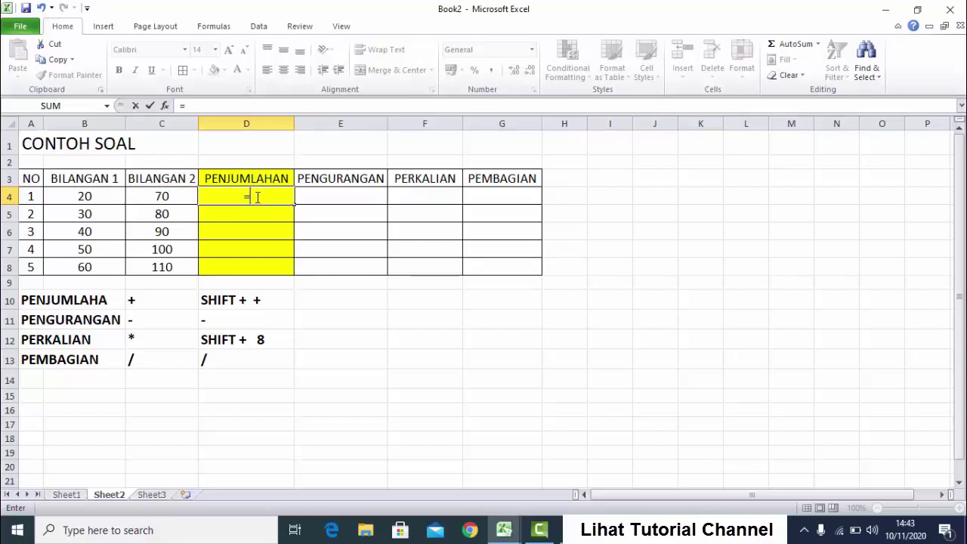
left_click(108, 197)
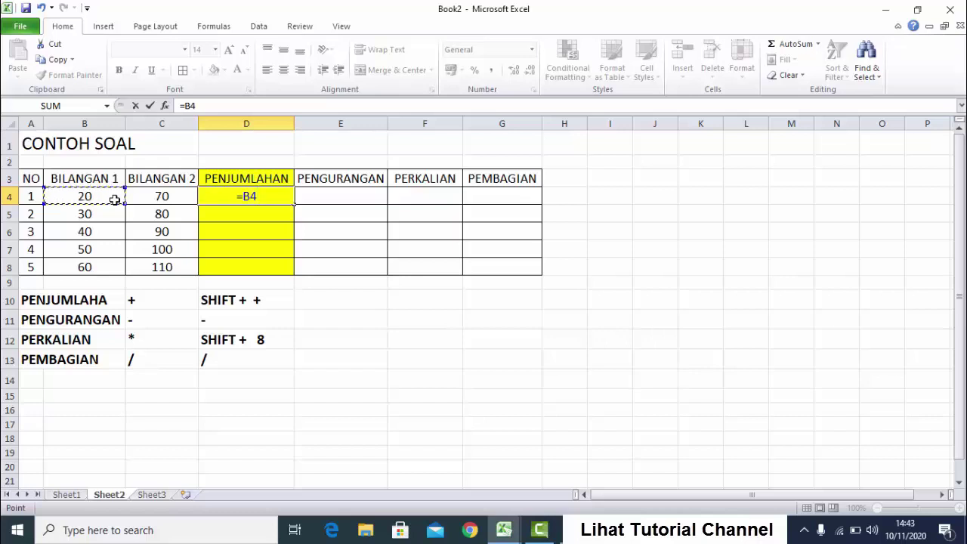
type("+")
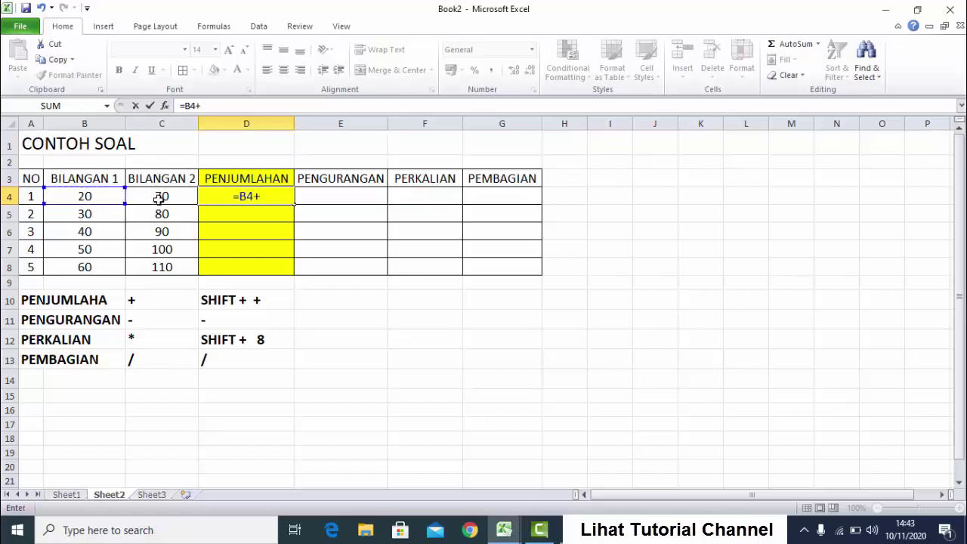
left_click(159, 198)
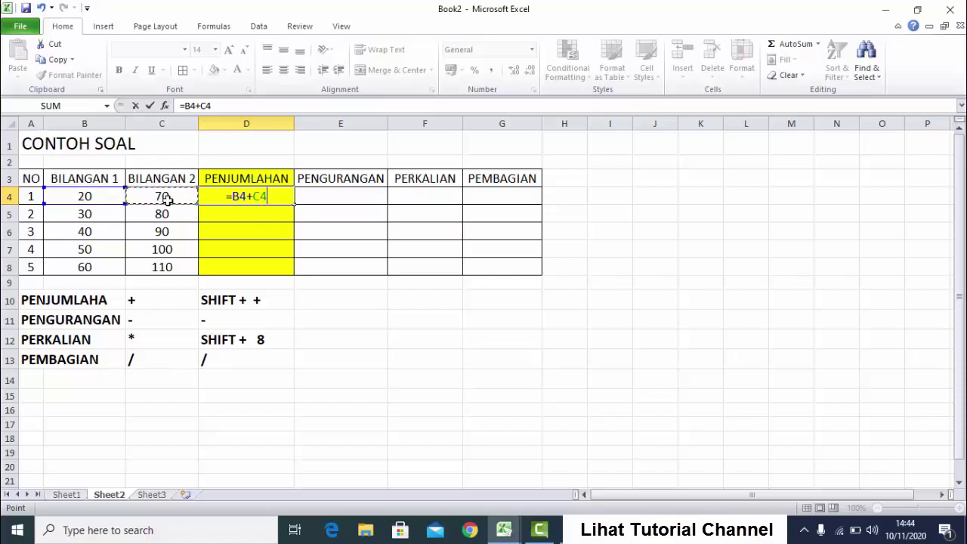
key("BackSpace")
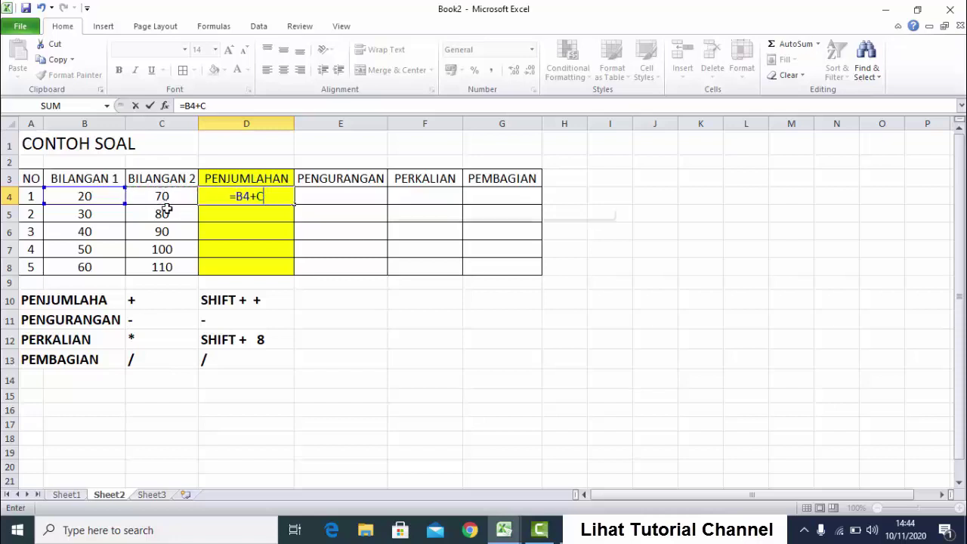
key("BackSpace")
key("BackSpace")
key("BackSpace")
key("BackSpace")
type("20")
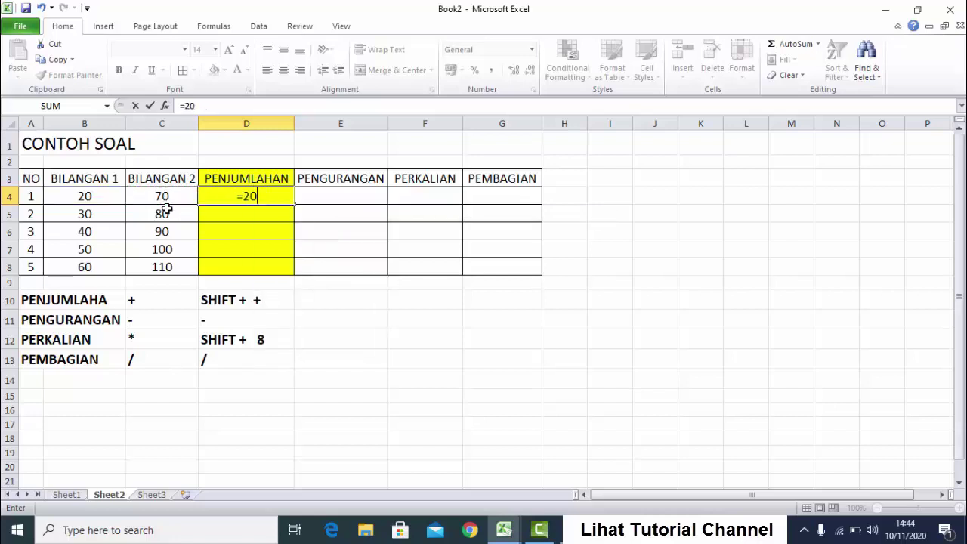
type("+7")
type("0")
key("BackSpace")
key("BackSpace")
key("BackSpace")
key("BackSpace")
key("BackSpace")
- Complete =B4+C4 in D4 so it displays 90
left_click(88, 196)
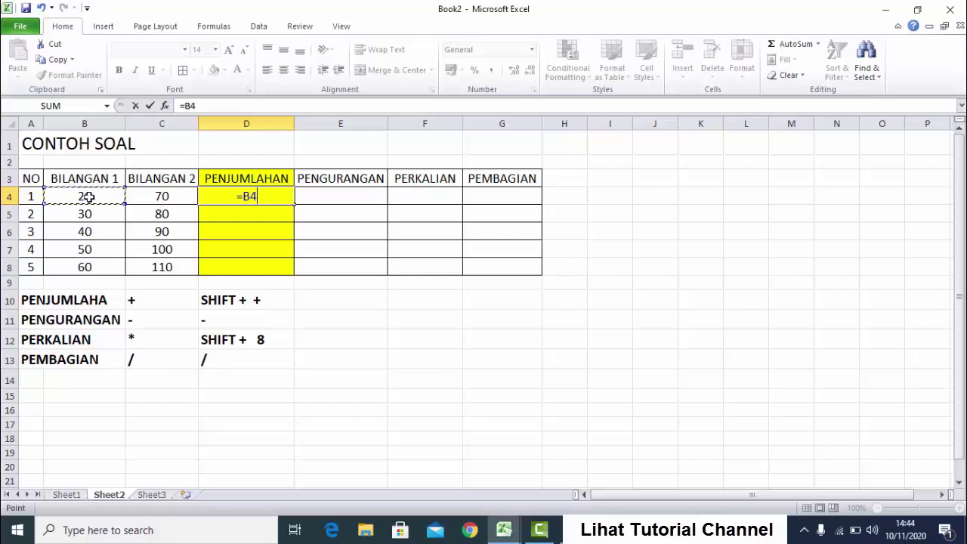
type("+")
left_click(150, 195)
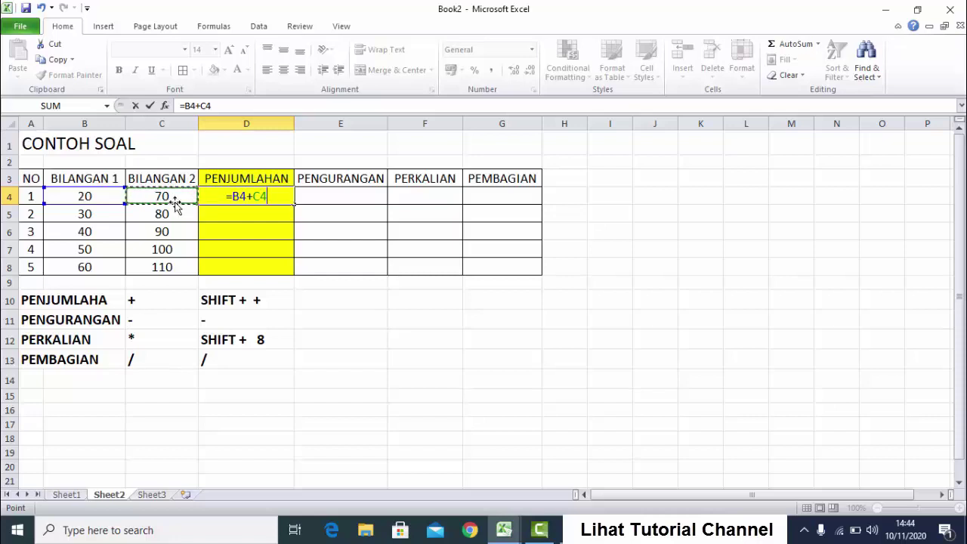
key("Return")
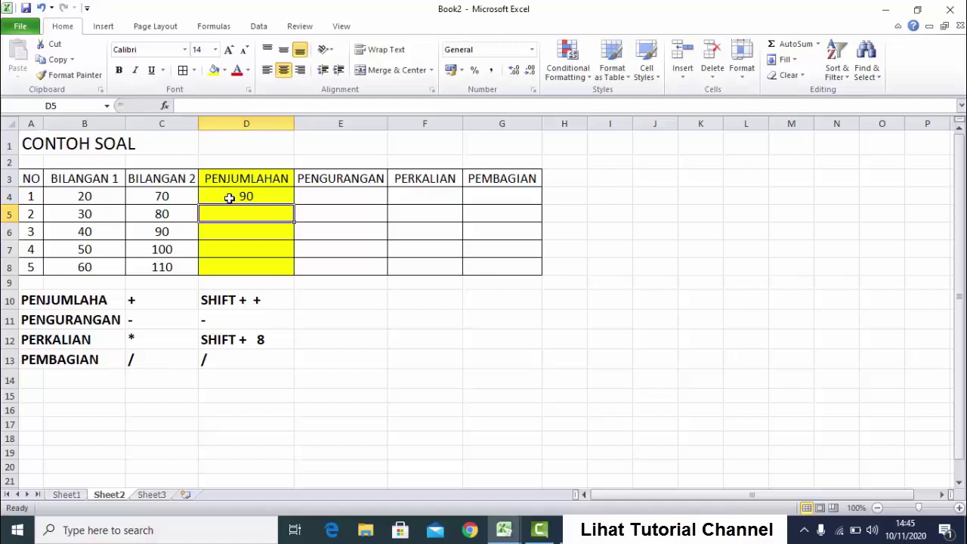
- Review D4's =B4+C4 formula, undoing an accidental edit to it
left_click(234, 196)
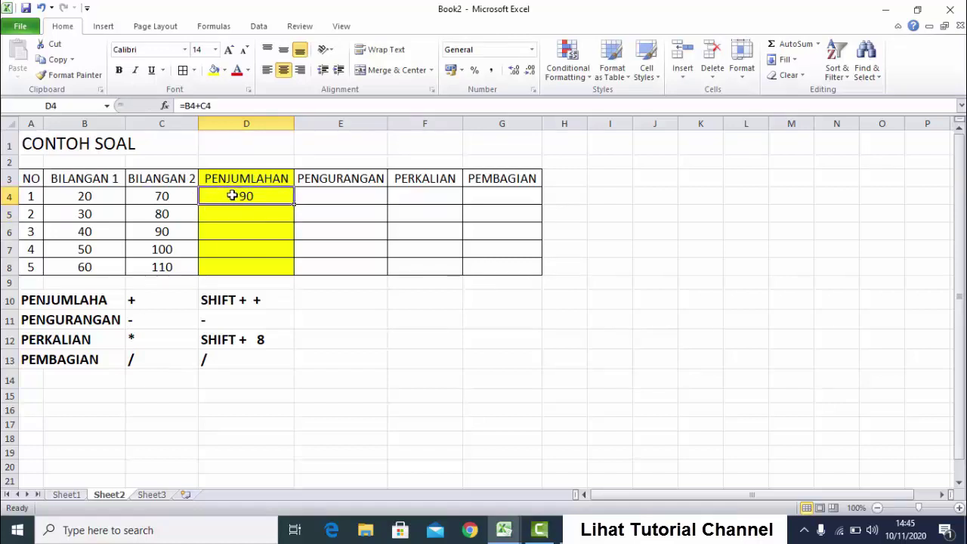
left_click_drag(214, 105, 175, 104)
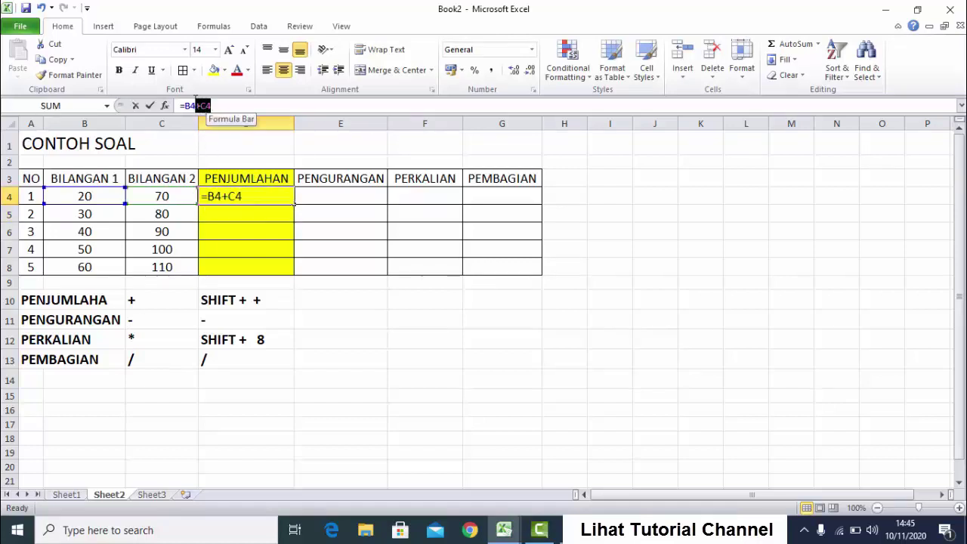
type("=")
left_click(247, 213)
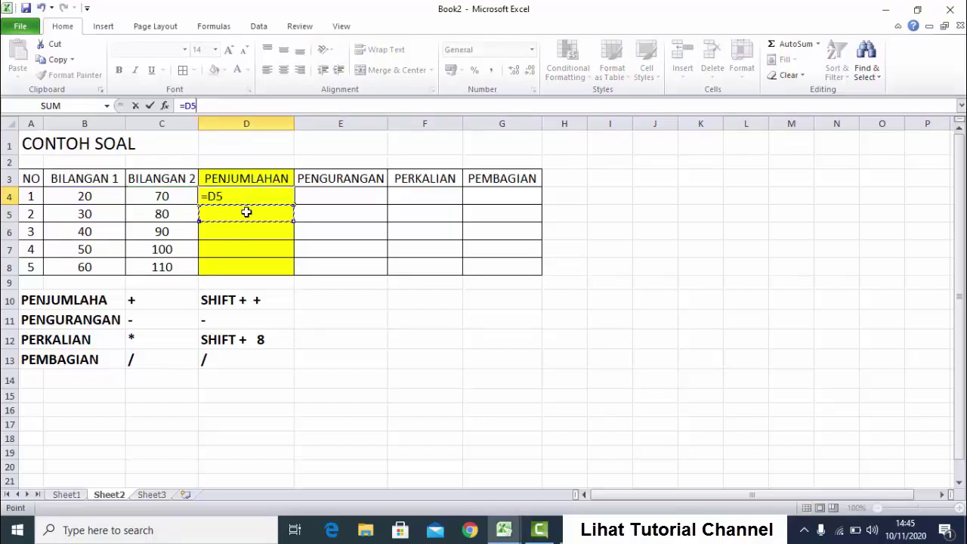
key("ctrl+z")
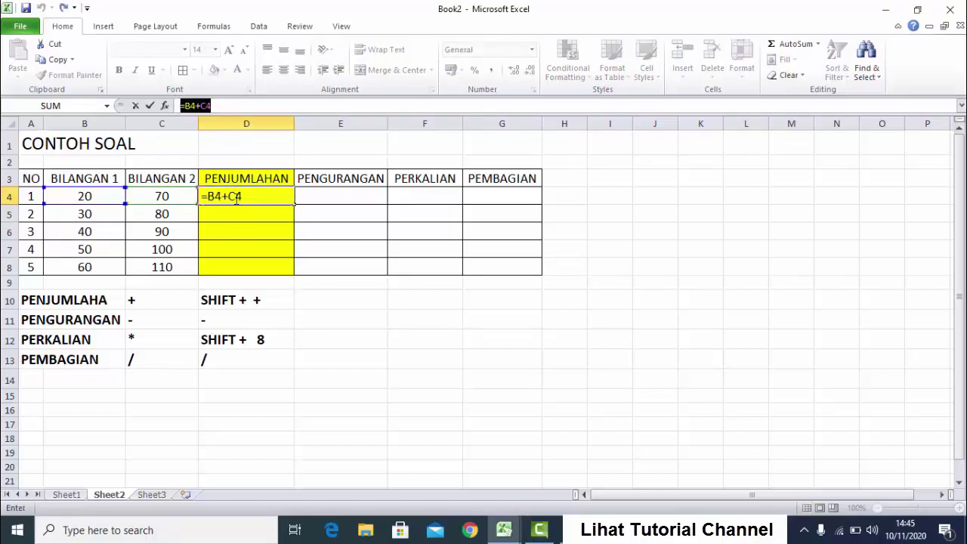
key("Return")
left_click(237, 198)
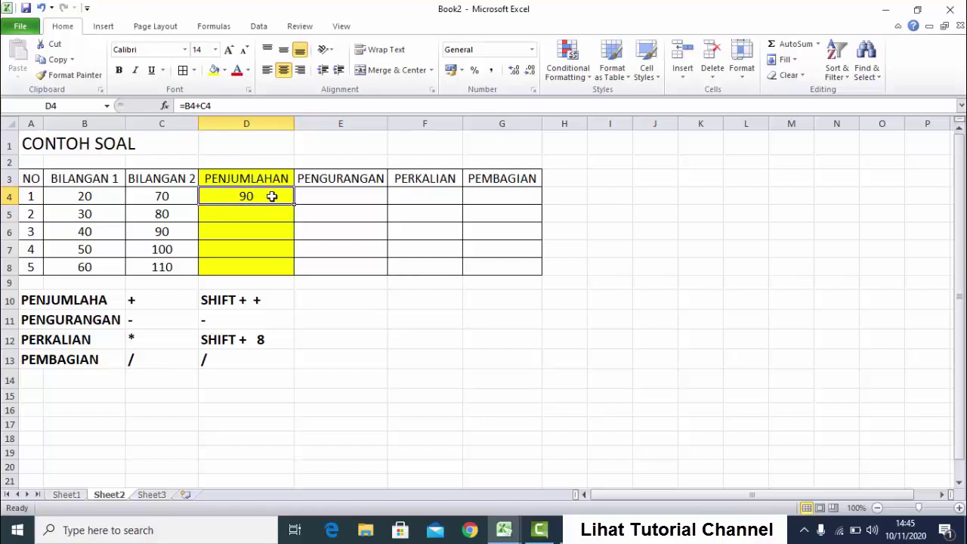
left_click(257, 216)
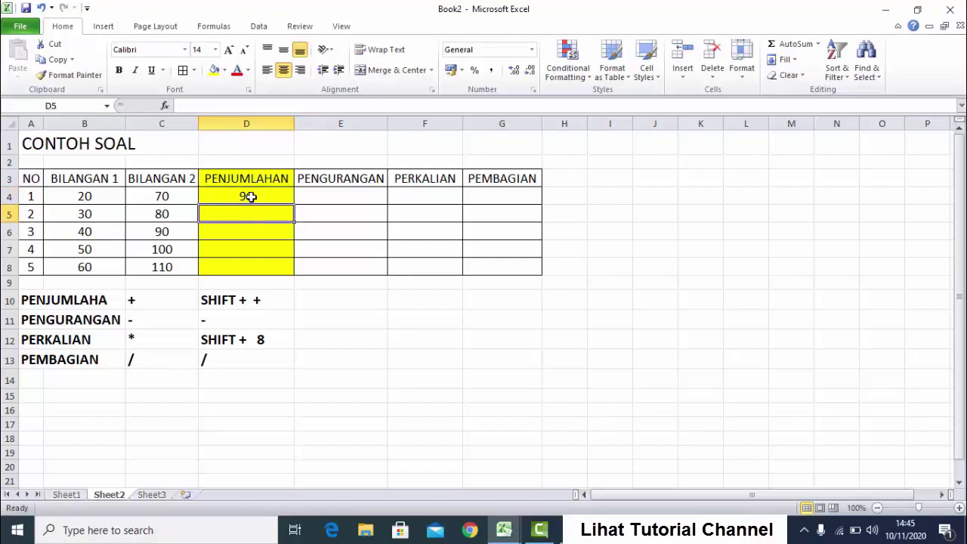
left_click(251, 196)
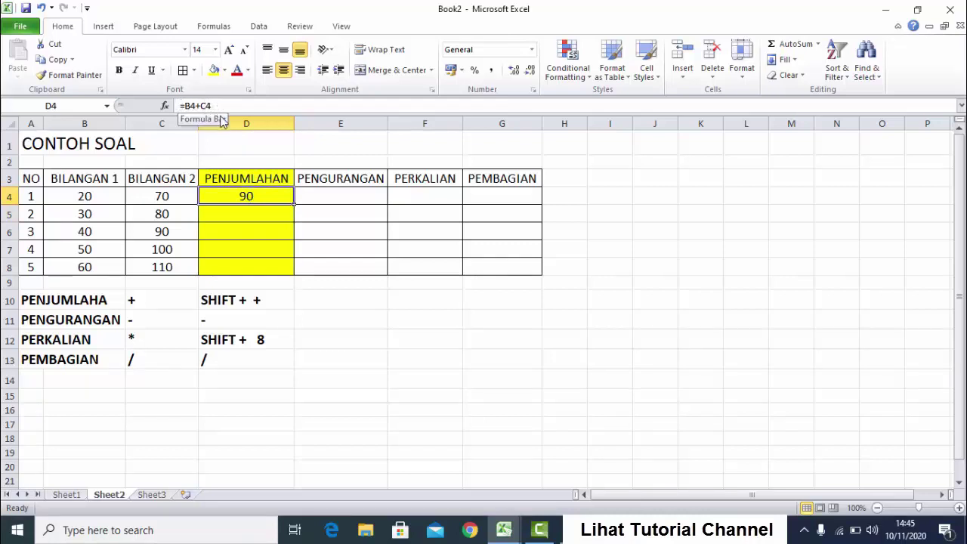
left_click(240, 212)
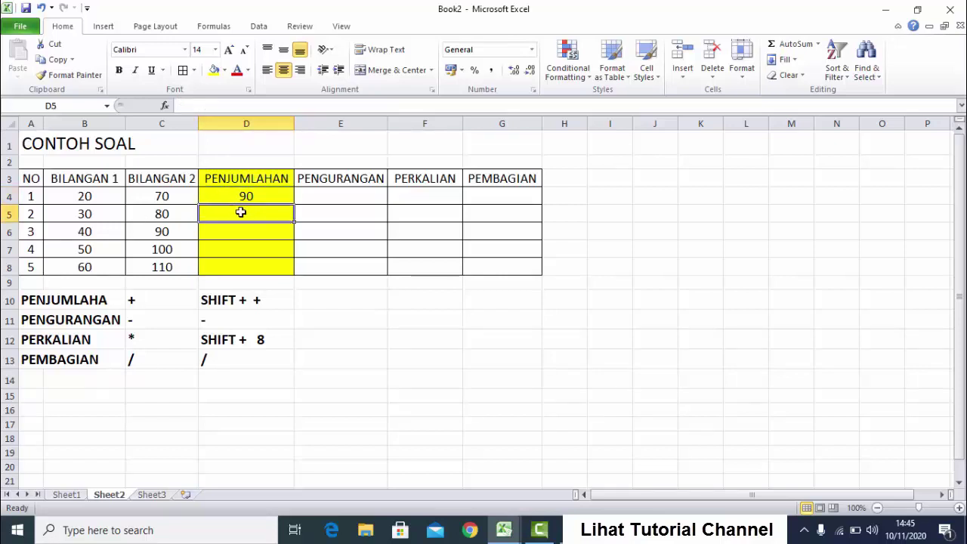
left_click(7, 214)
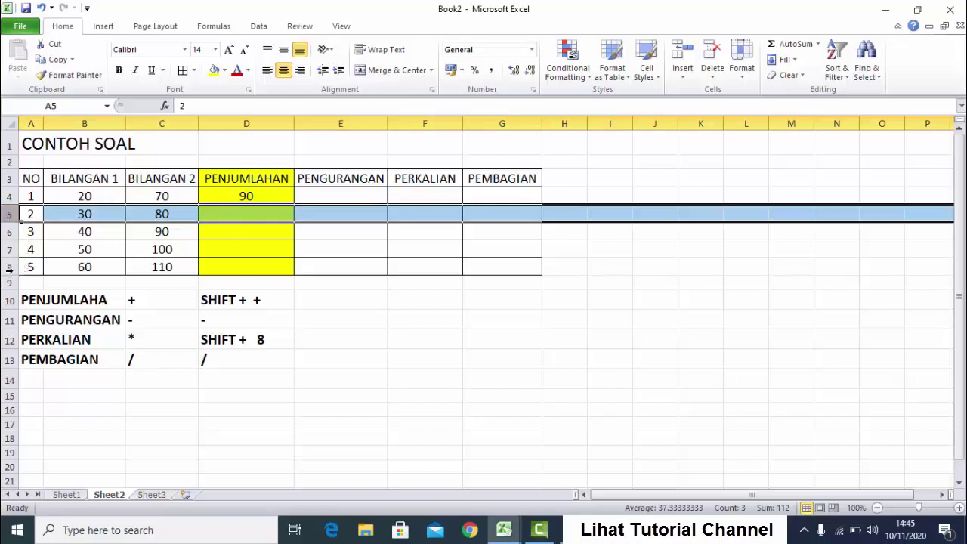
- Enter =B5+C5 in D5 so it shows 110
left_click(235, 213)
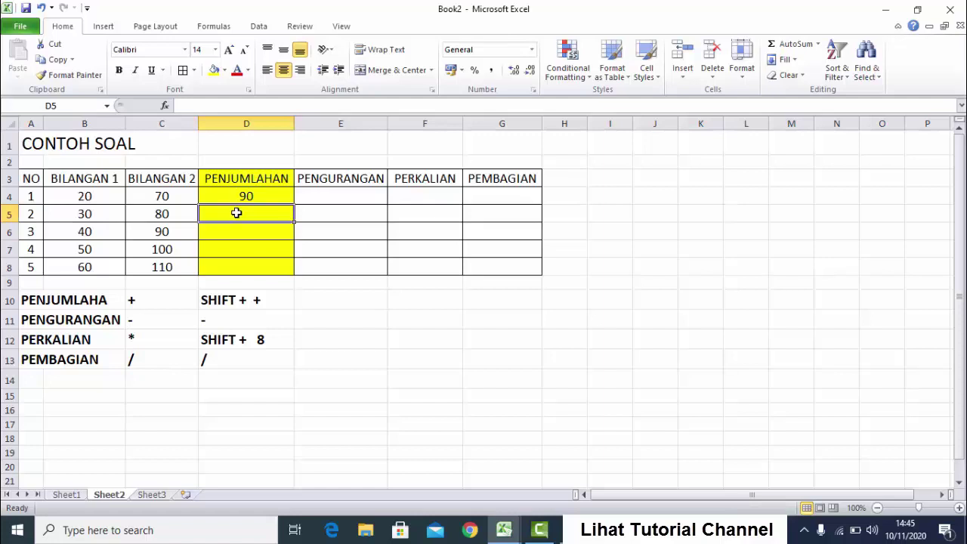
type("=")
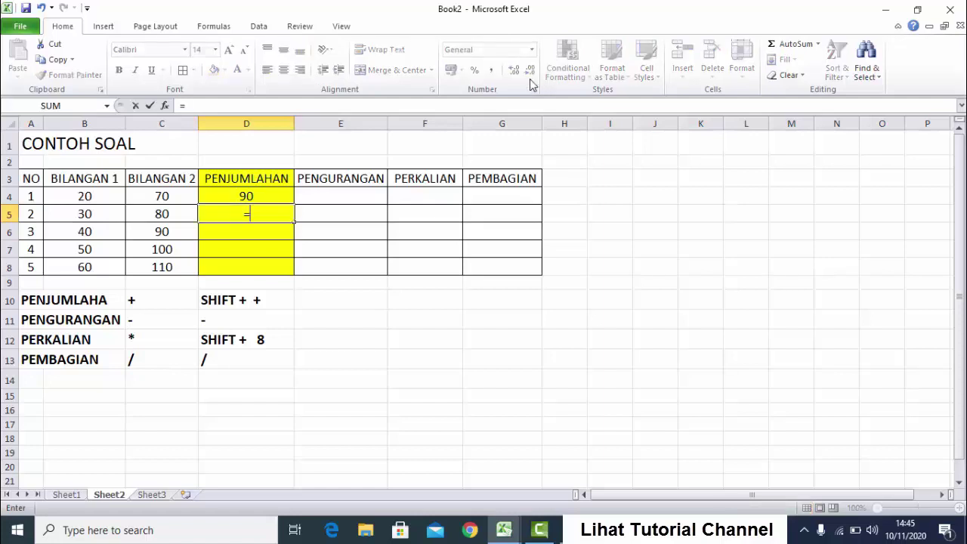
left_click(100, 215)
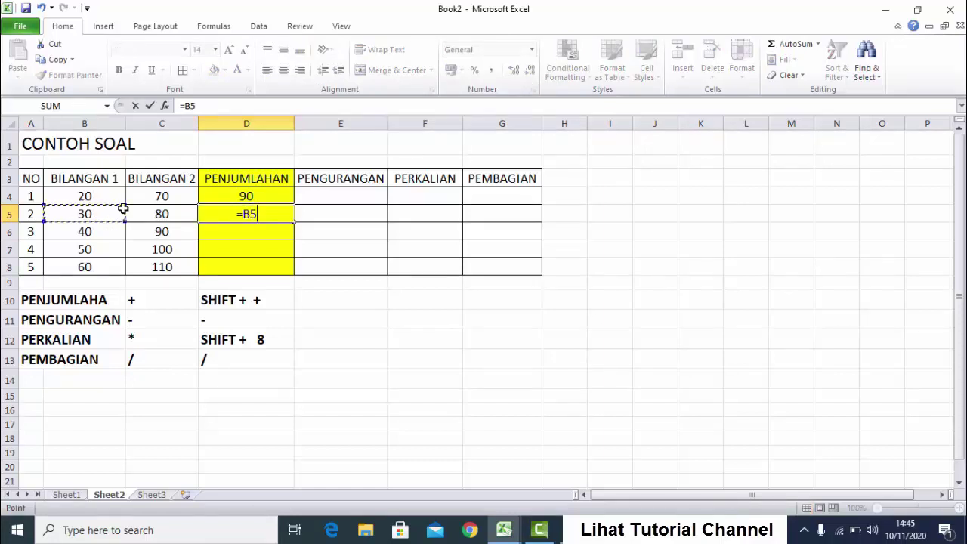
type("+")
left_click(151, 213)
key("Return")
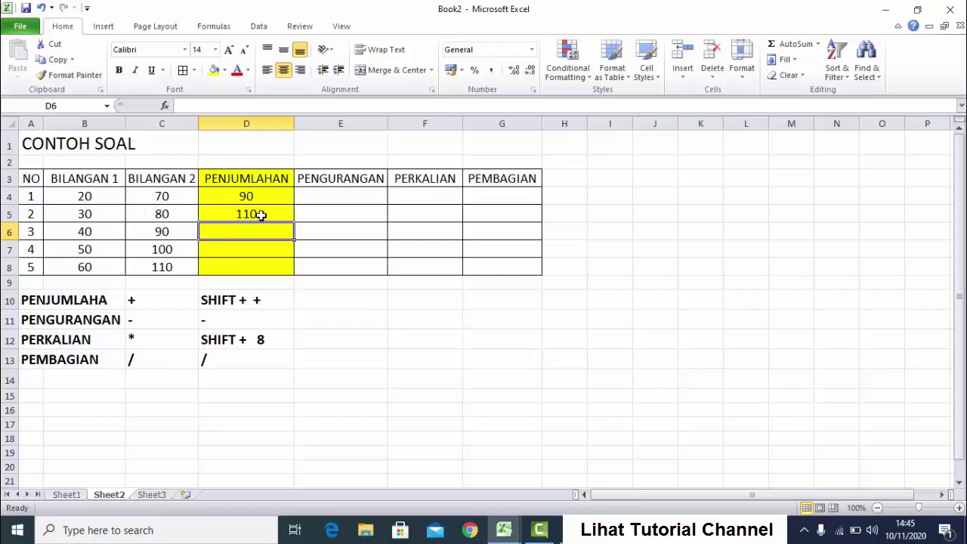
left_click(330, 195)
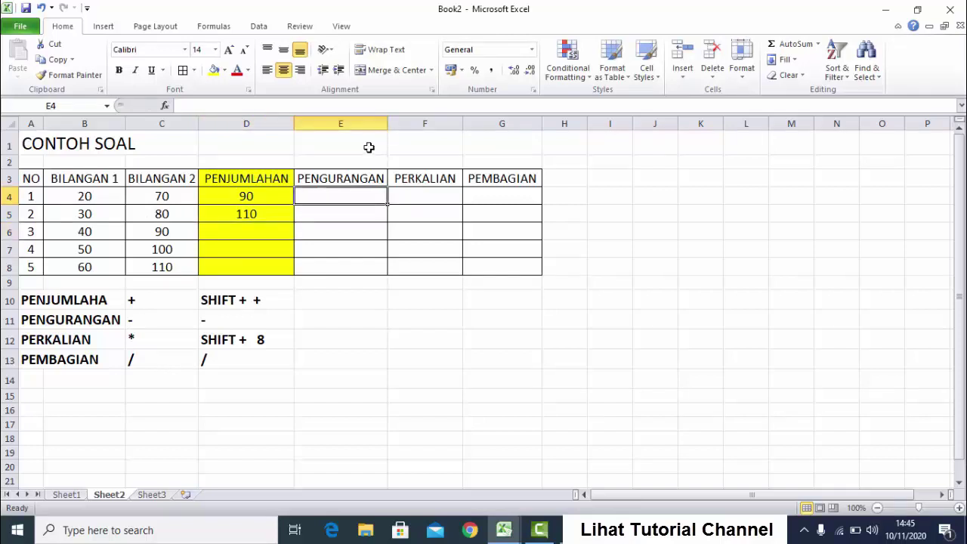
- Enter the subtraction formula =B4-C4 in E4, giving -50
type("=")
left_click(97, 197)
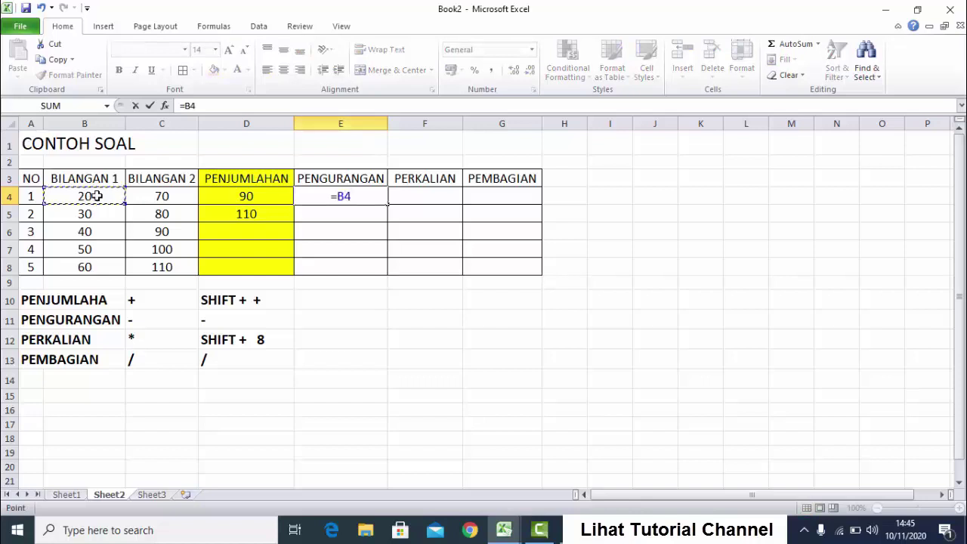
type("-")
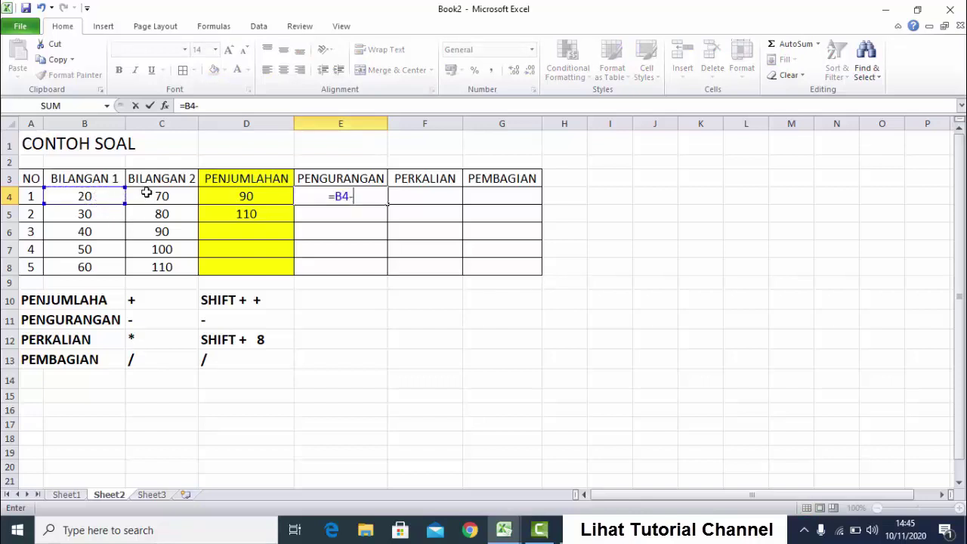
left_click(147, 193)
key("Return")
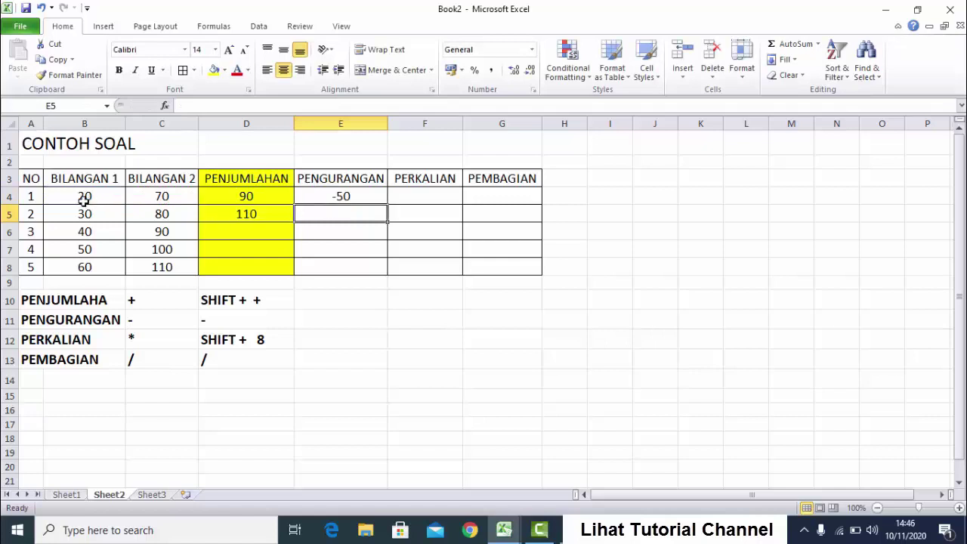
- Enter the multiplication formula =B4*C4 in F4, giving 1400
left_click(410, 197)
type("=")
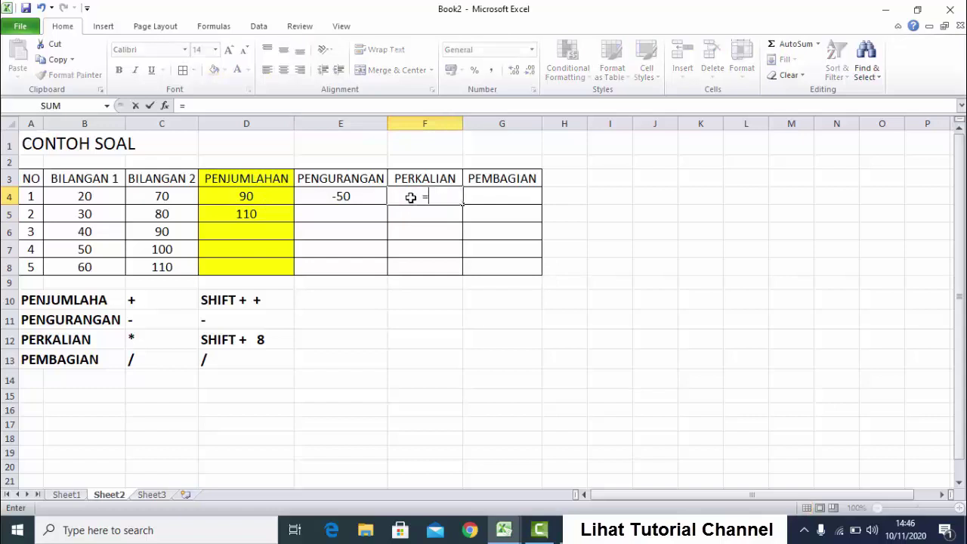
left_click(96, 194)
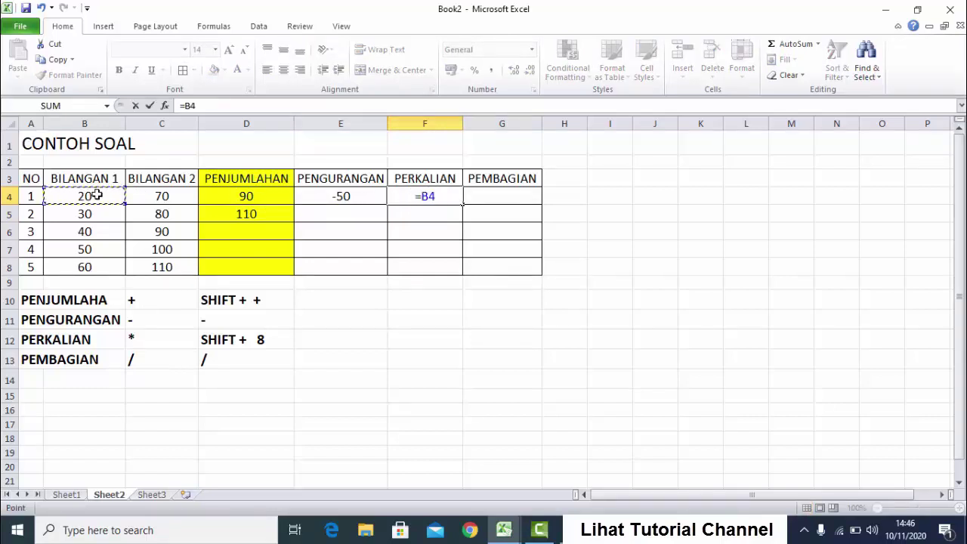
type("*")
left_click(178, 192)
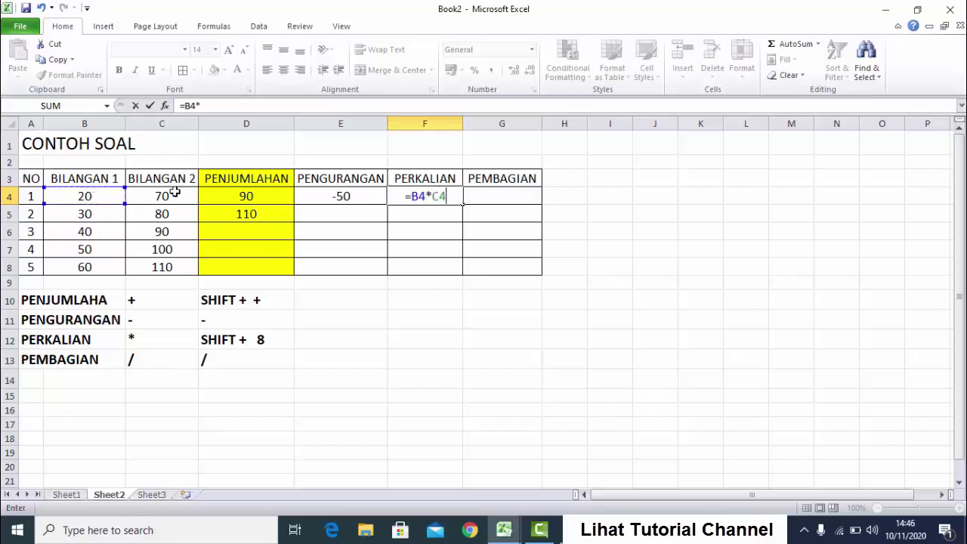
key("Return")
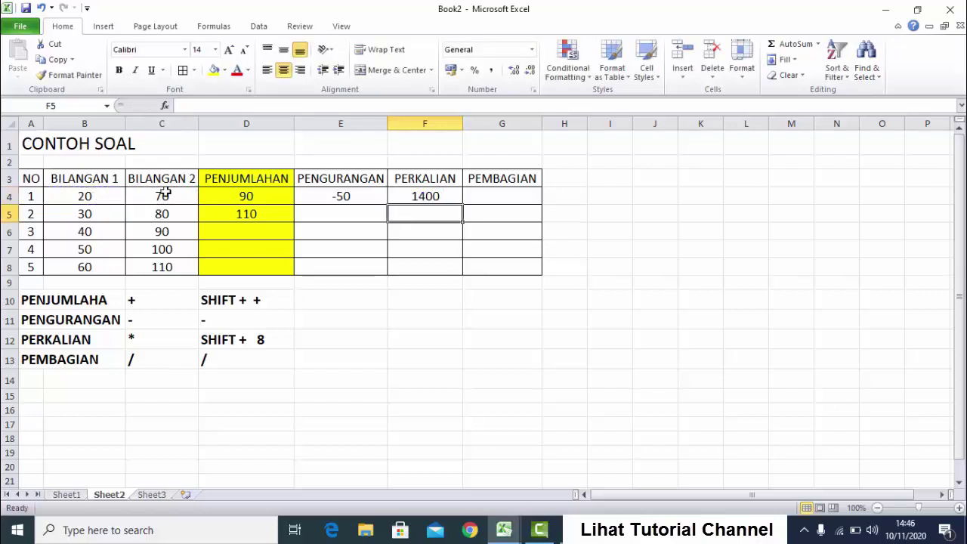
- Enter the division formula =B4/C4 in G4, giving 0.28571429, then check D4's addition formula
left_click(482, 195)
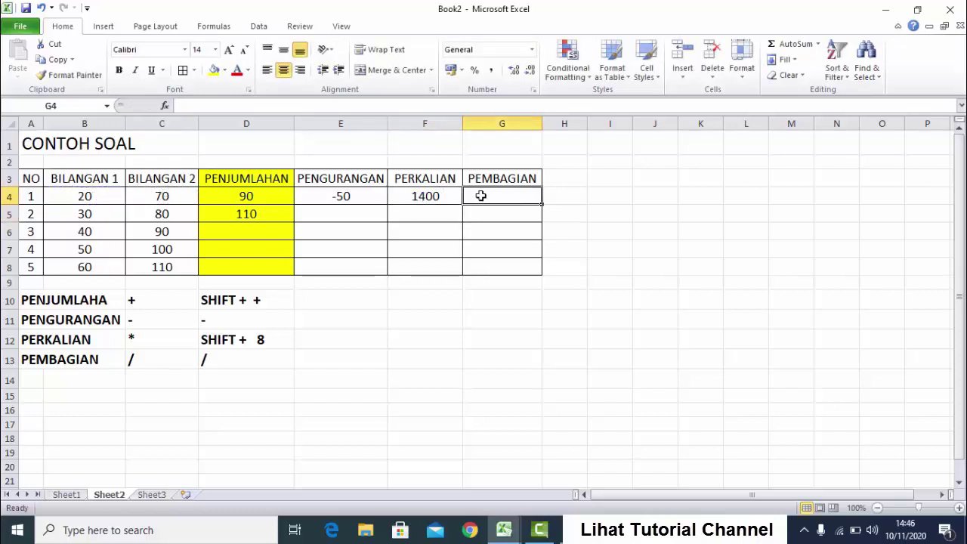
type("=")
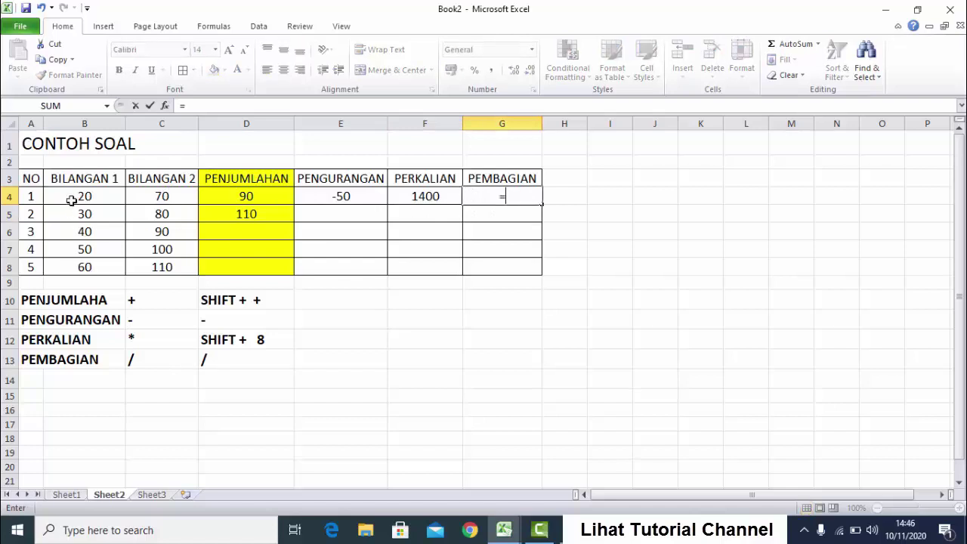
left_click(73, 196)
type("/")
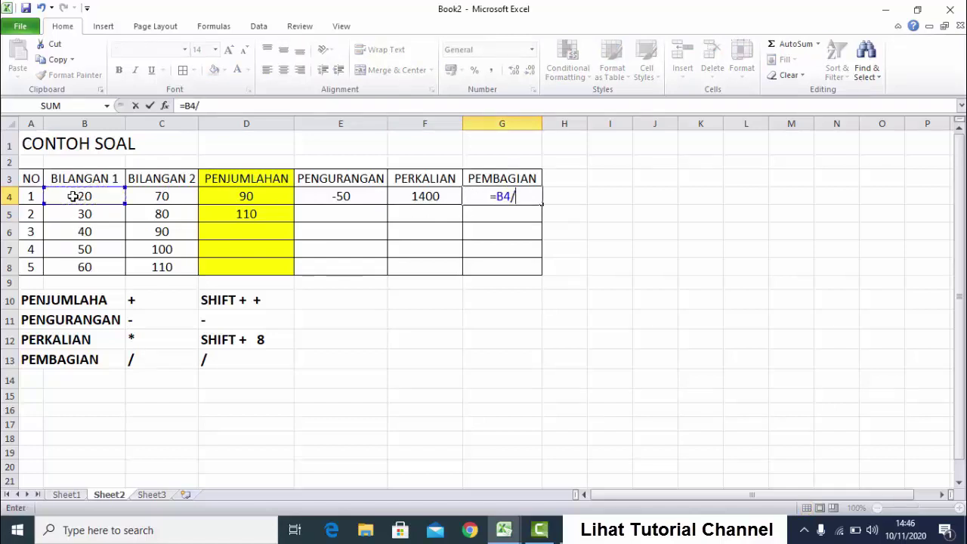
left_click(163, 196)
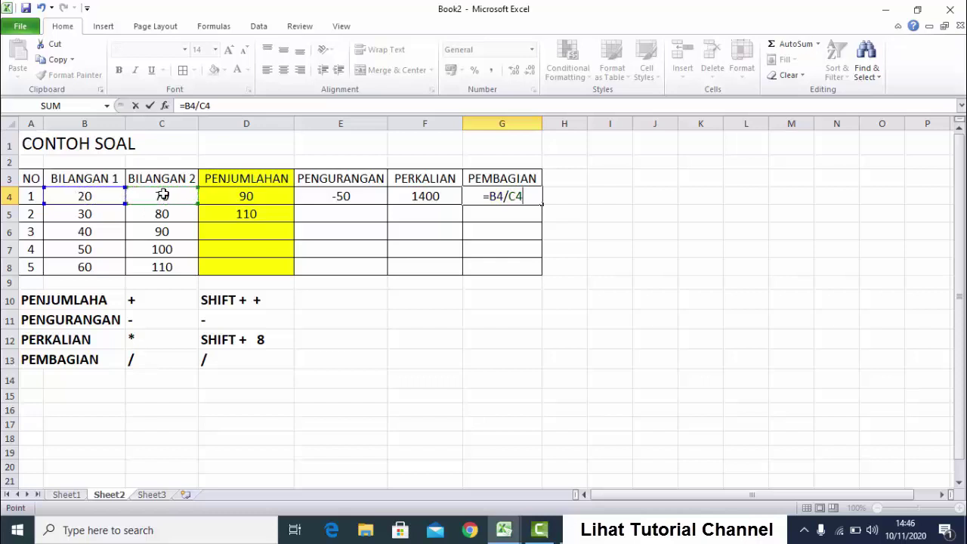
key("Return")
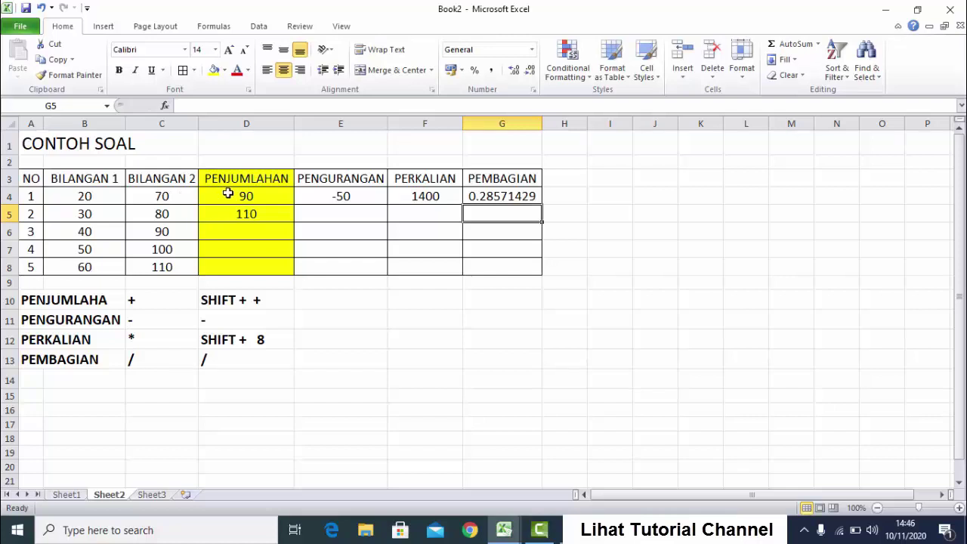
left_click(226, 193)
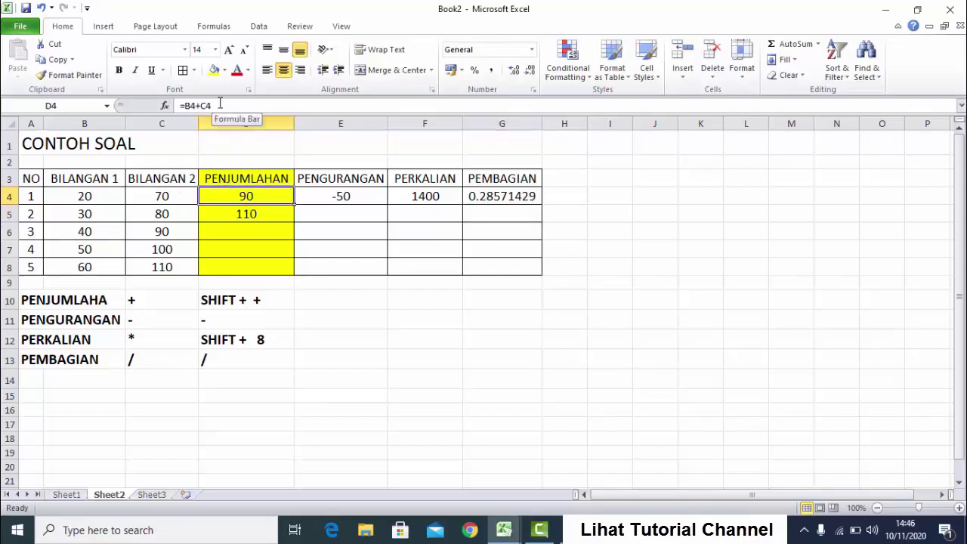
key("Right")
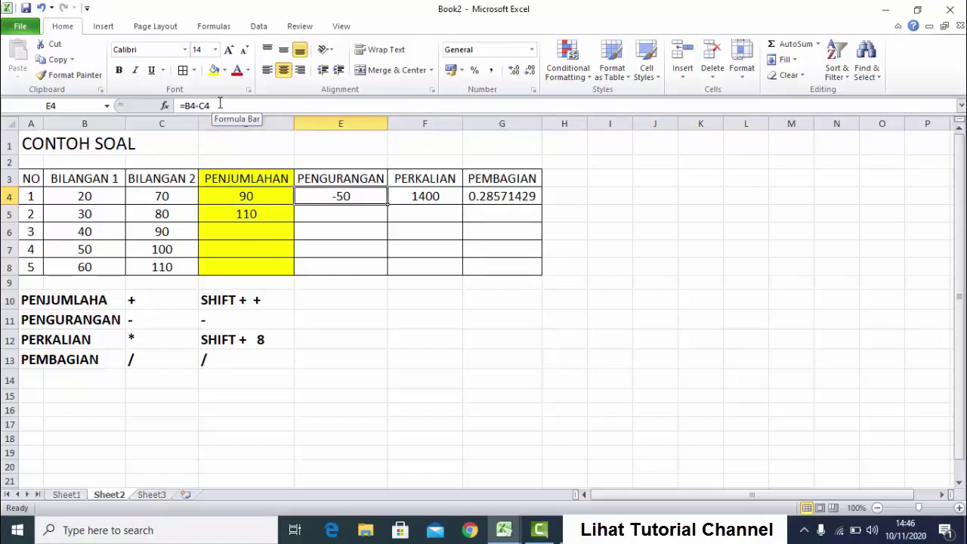
key("Right")
key("Right")
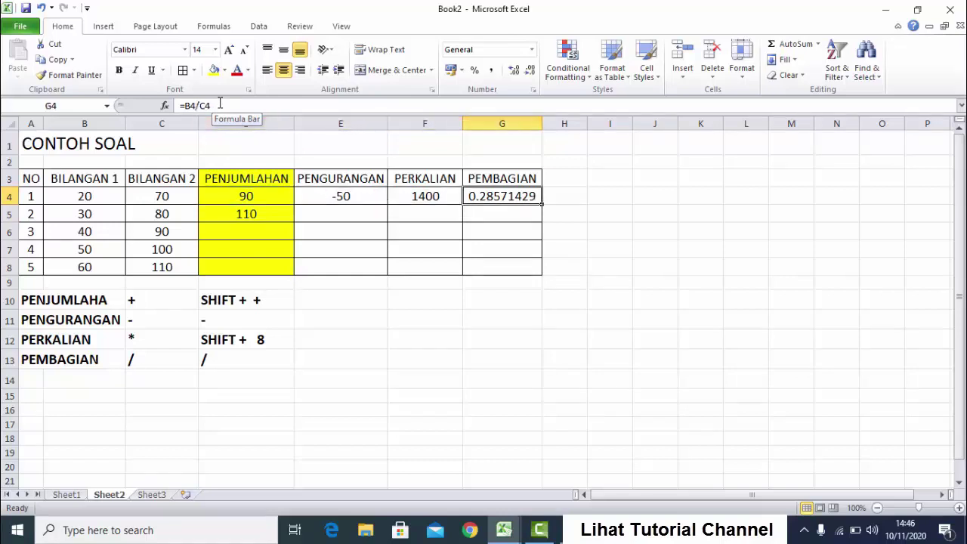
key("Left")
key("Left")
key("Left")
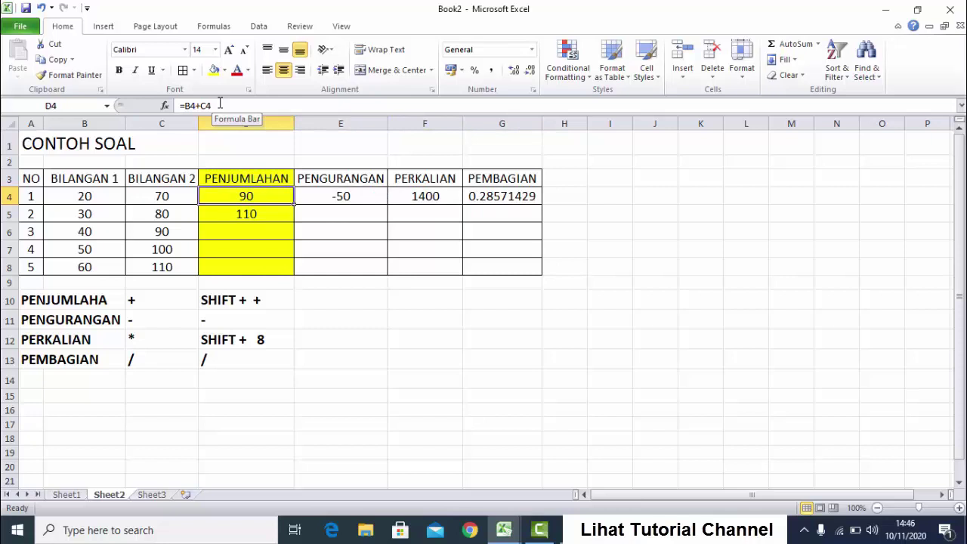
key("Right")
key("Right")
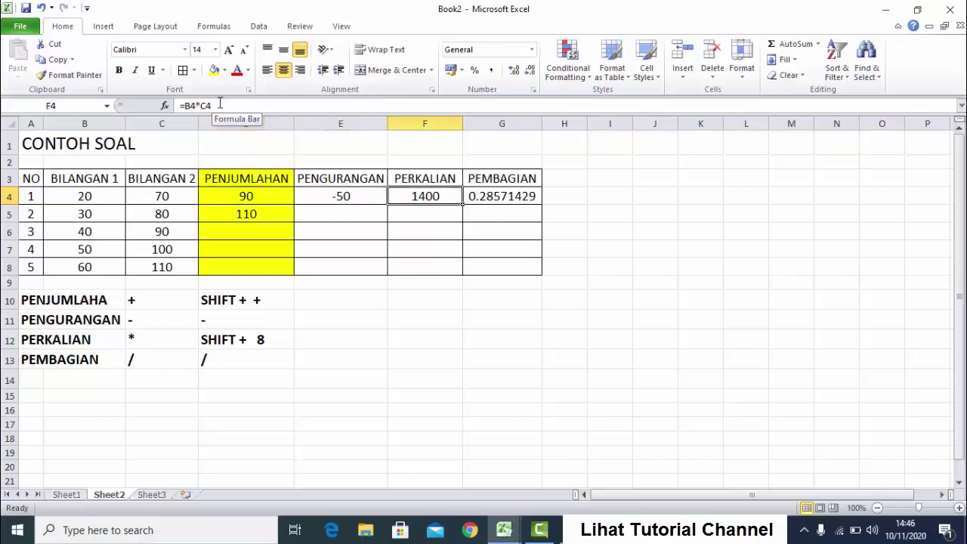
key("Right")
key("Left")
key("Left")
key("Left")
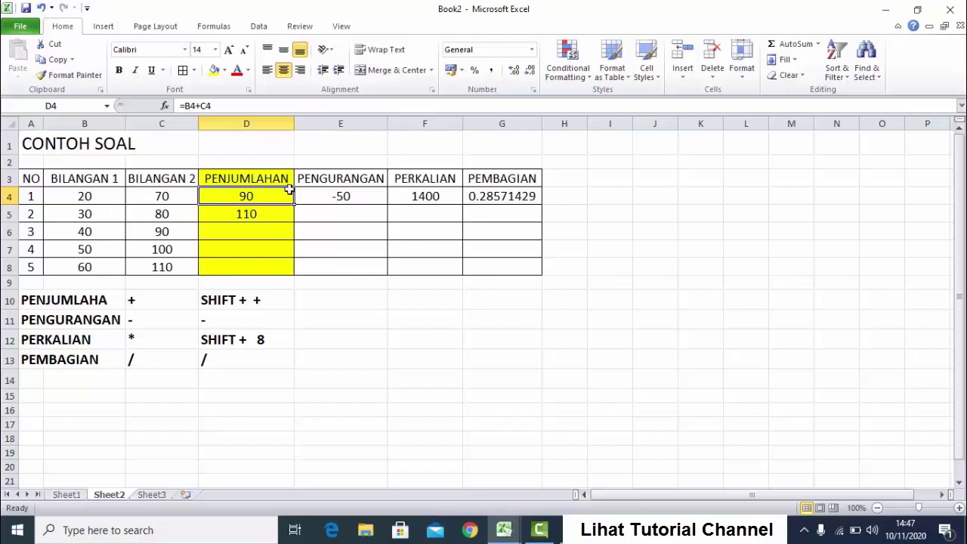
- Start Save As and choose the Data (D:) drive as the save location
left_click(21, 28)
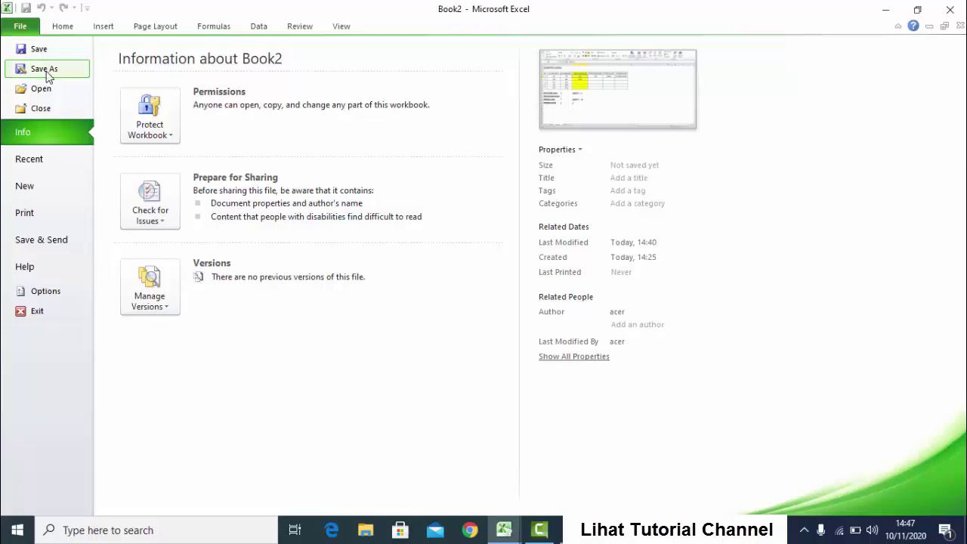
left_click(48, 70)
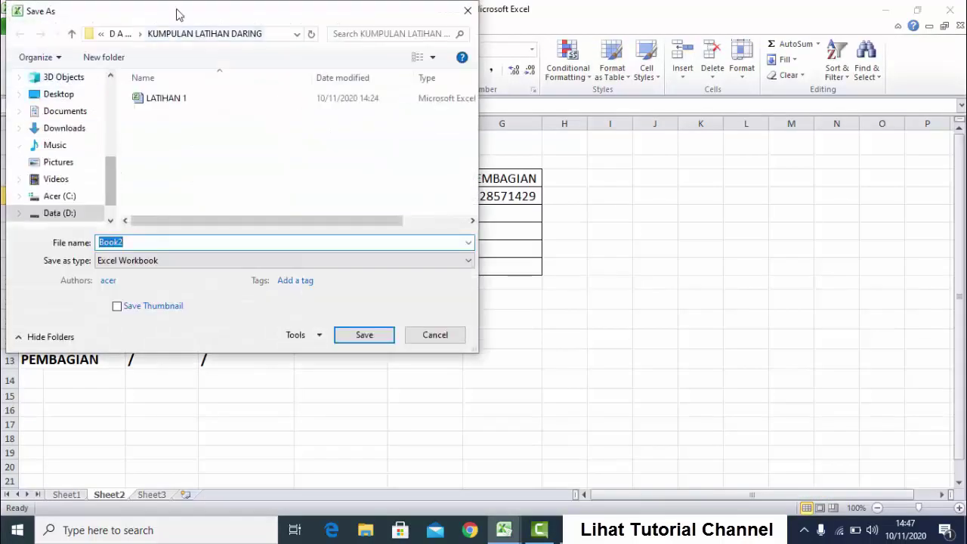
left_click_drag(180, 15, 335, 68)
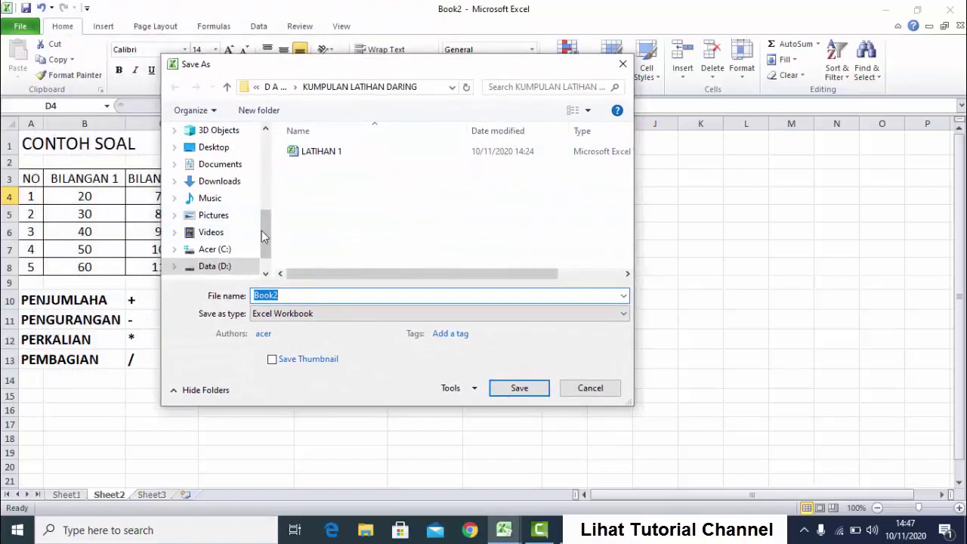
scroll(271, 201, "up", 2)
scroll(271, 203, "up", 3)
scroll(270, 205, "down", 2)
scroll(271, 206, "down", 2)
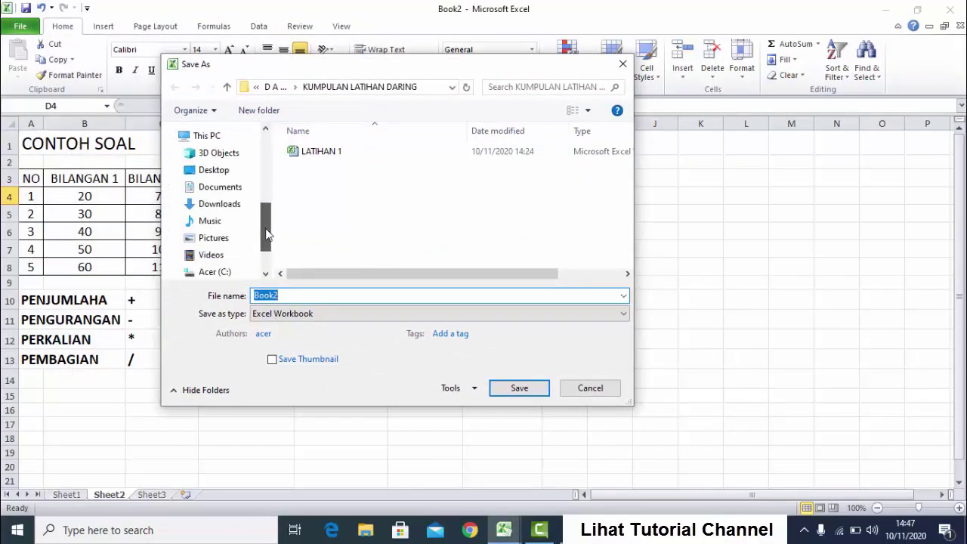
scroll(265, 236, "down", 1)
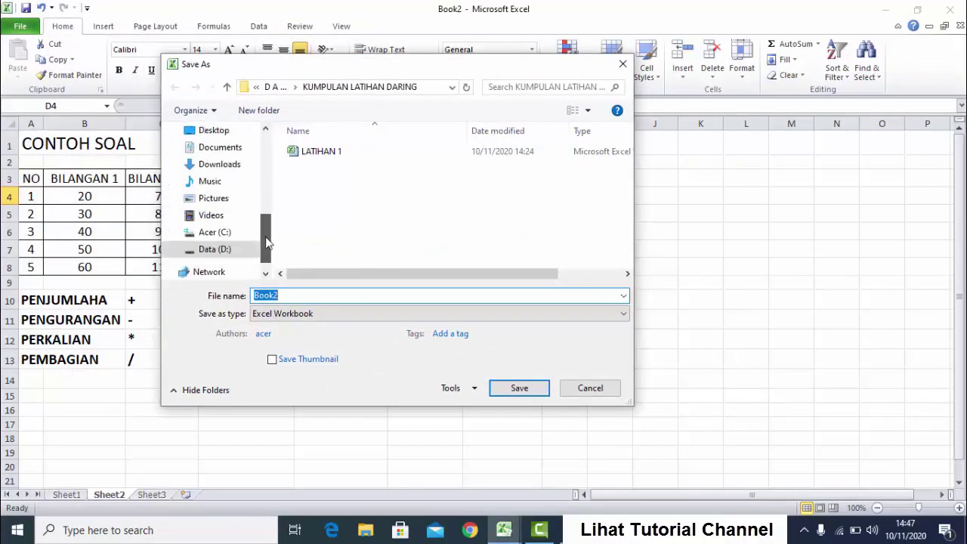
left_click(229, 255)
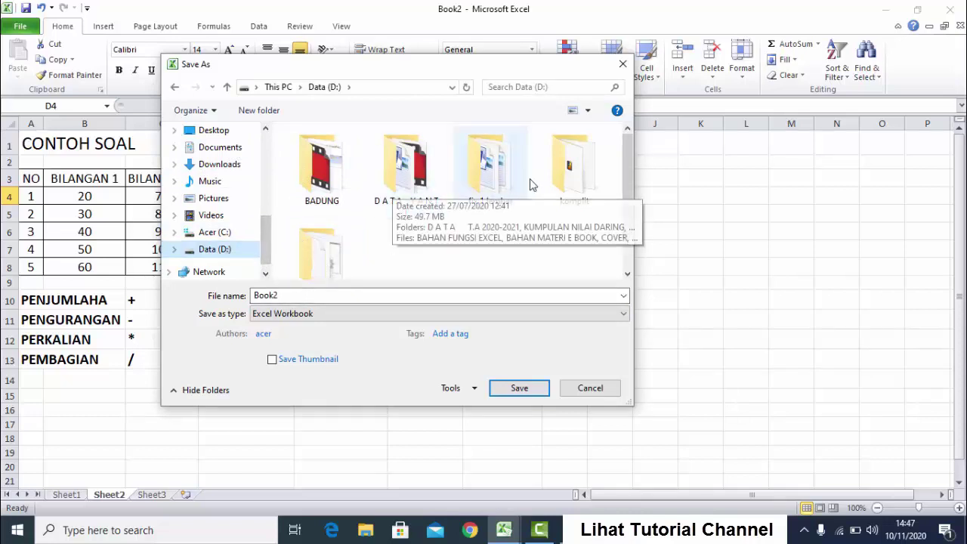
- Replace the Book2 file name with CONTOH SOAL and save the workbook
double_click(326, 300)
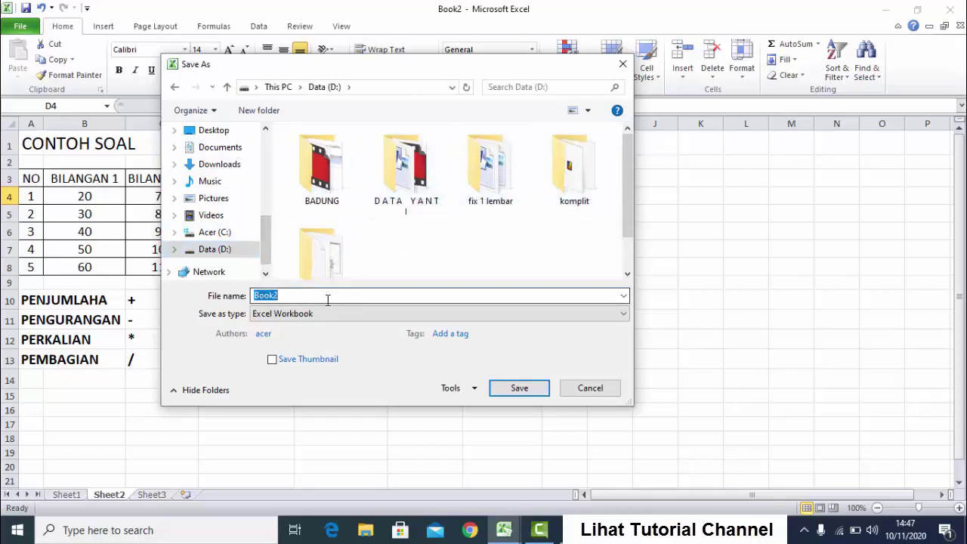
type("LATIHAN")
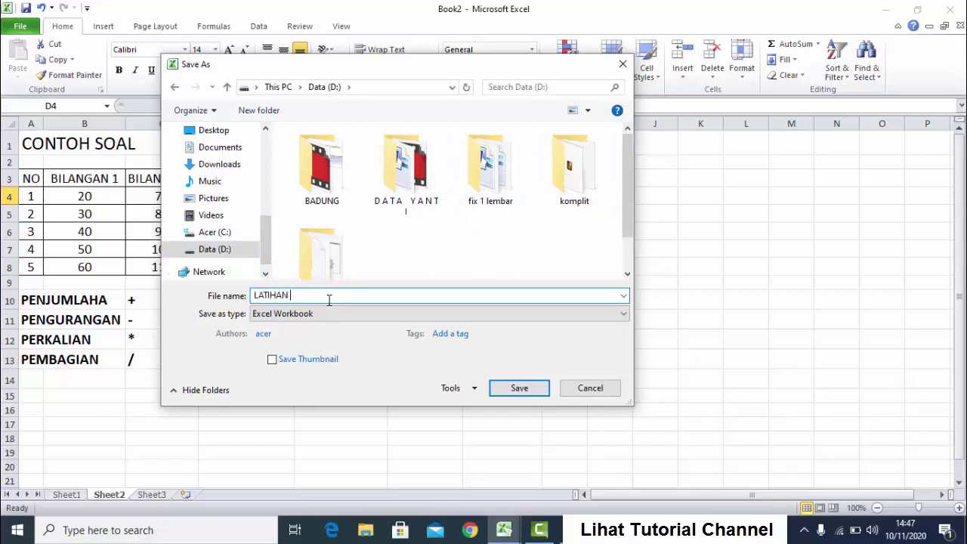
key("BackSpace")
key("BackSpace")
key("BackSpace")
type("CONTOH SOAL")
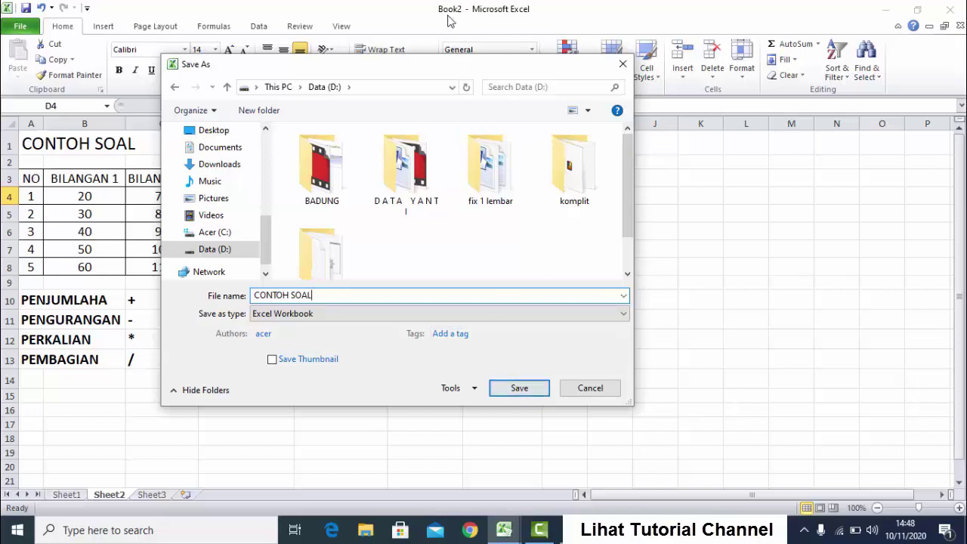
left_click(519, 390)
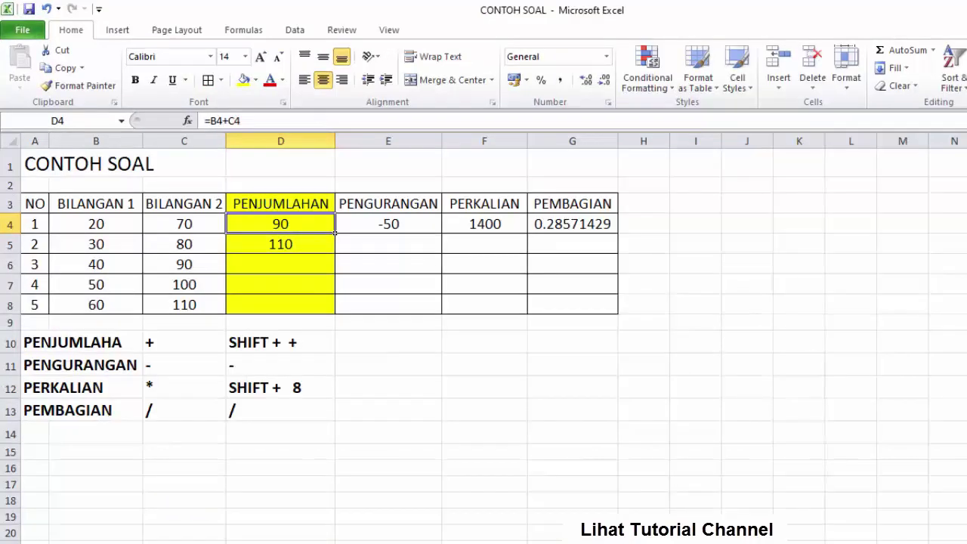
- Switch to the LATIHAN 1 workbook and highlight its title and whole fruit table
left_click(531, 538)
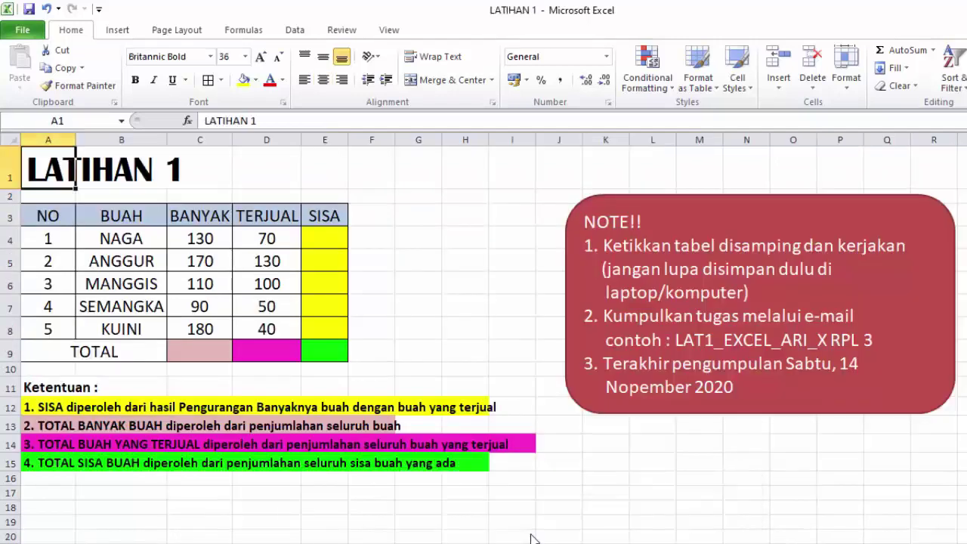
left_click(204, 170)
left_click(66, 169)
left_click_drag(48, 215, 311, 347)
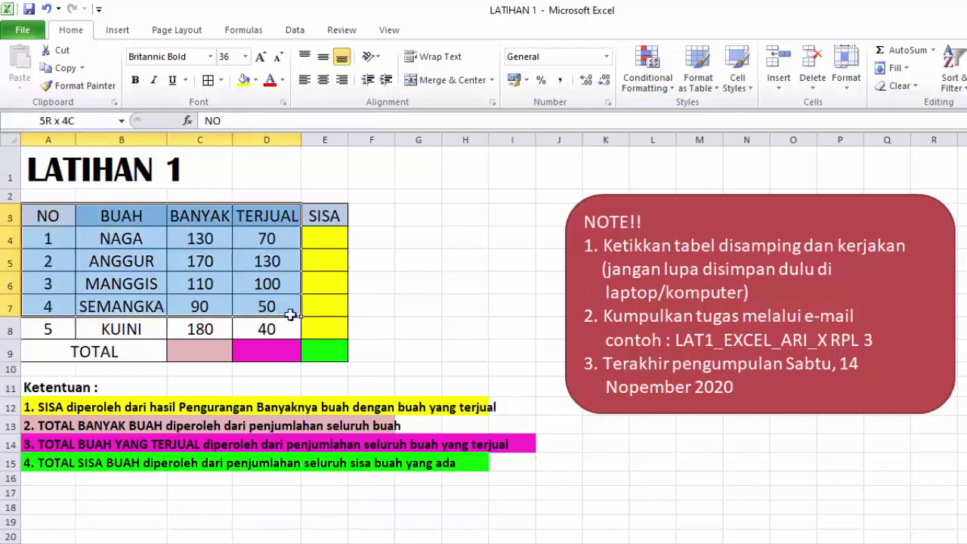
left_click(358, 214)
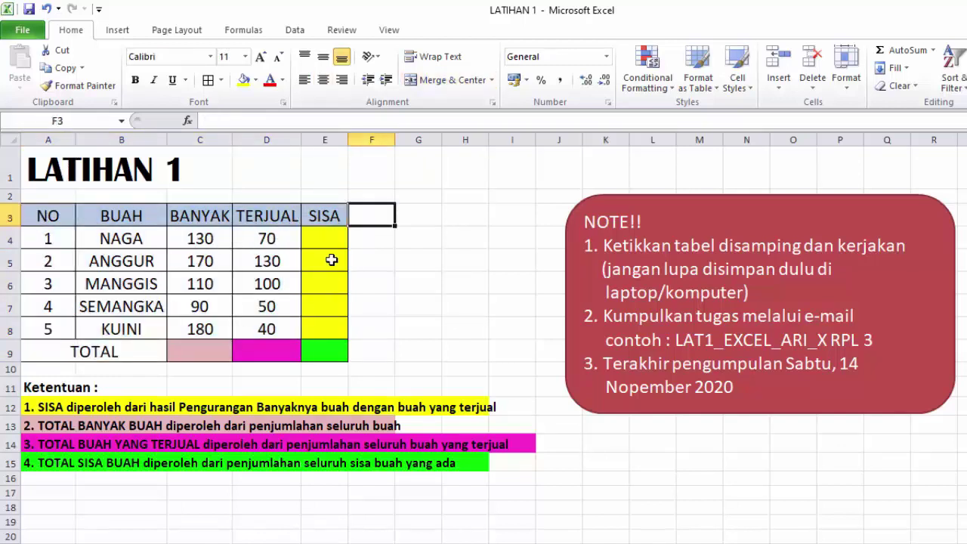
- Highlight the blank SISA cells E4:E8 and the TOTAL cells C9, D9 and E9
left_click_drag(330, 239, 325, 331)
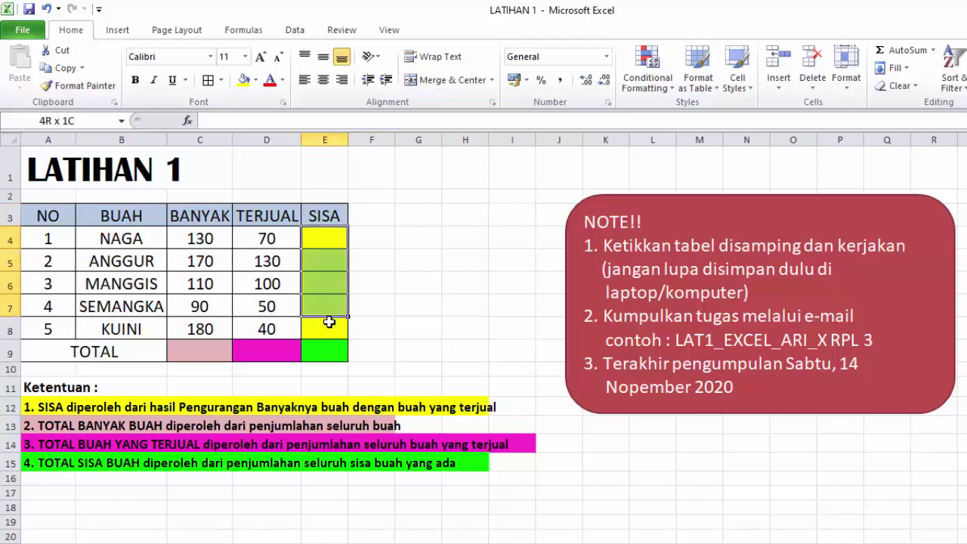
left_click(185, 351)
left_click(253, 349)
left_click(320, 349)
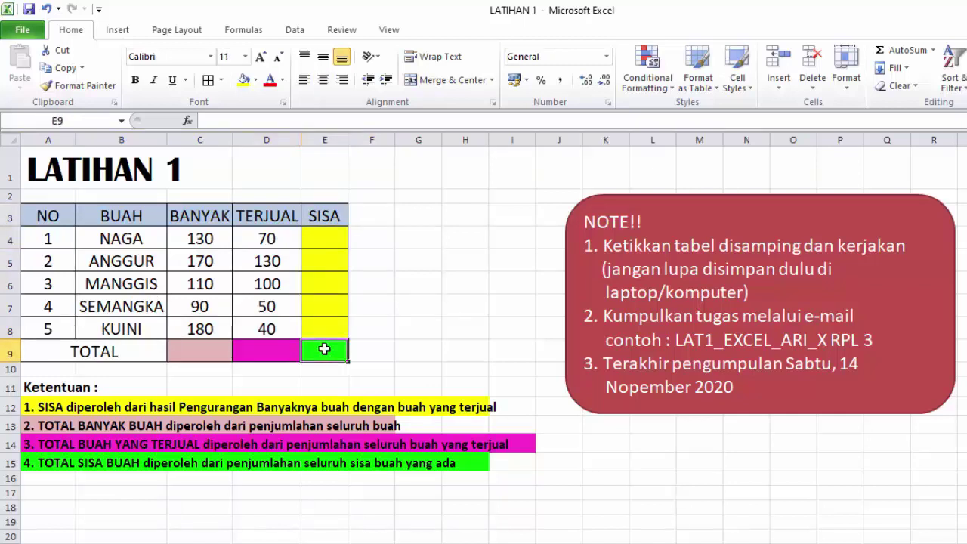
left_click(317, 325)
left_click_drag(318, 320, 323, 239)
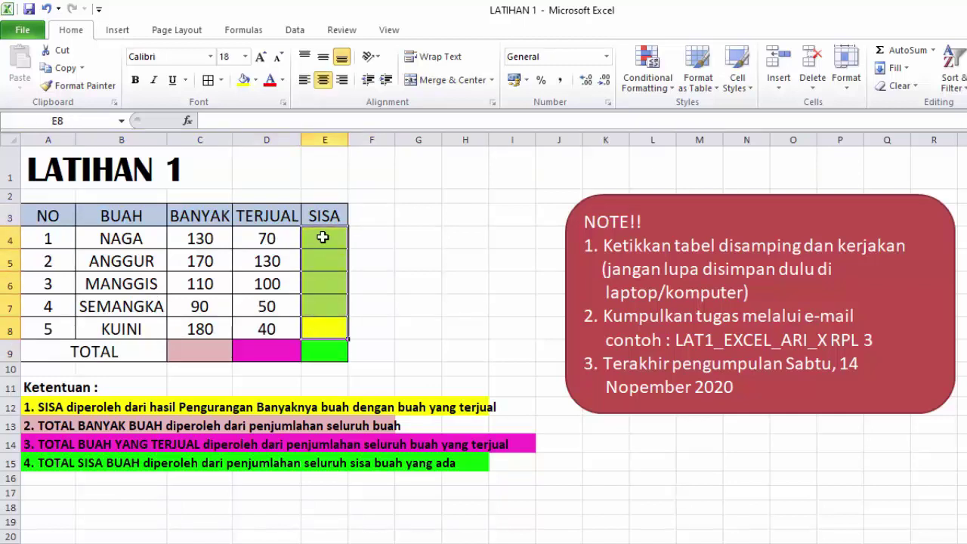
left_click(59, 217)
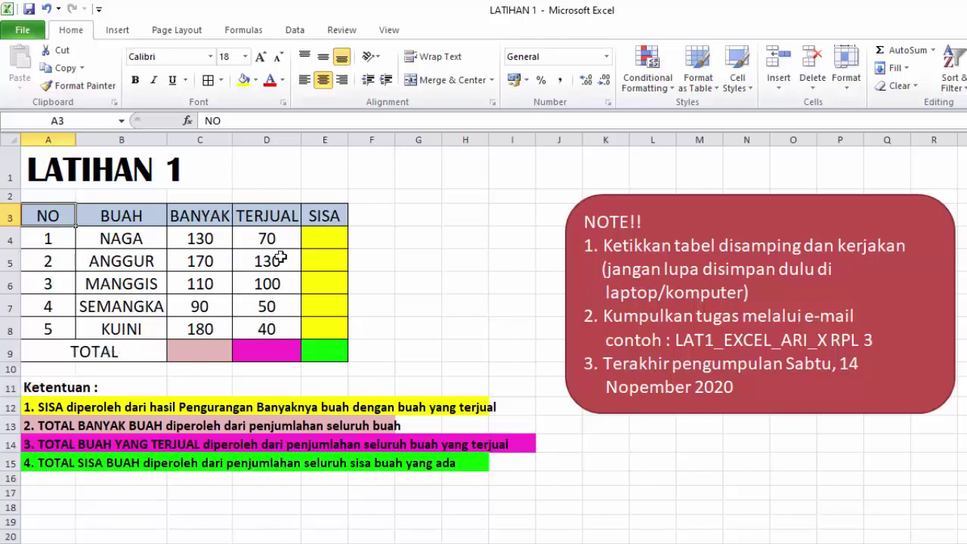
left_click_drag(324, 237, 333, 326)
left_click(213, 355)
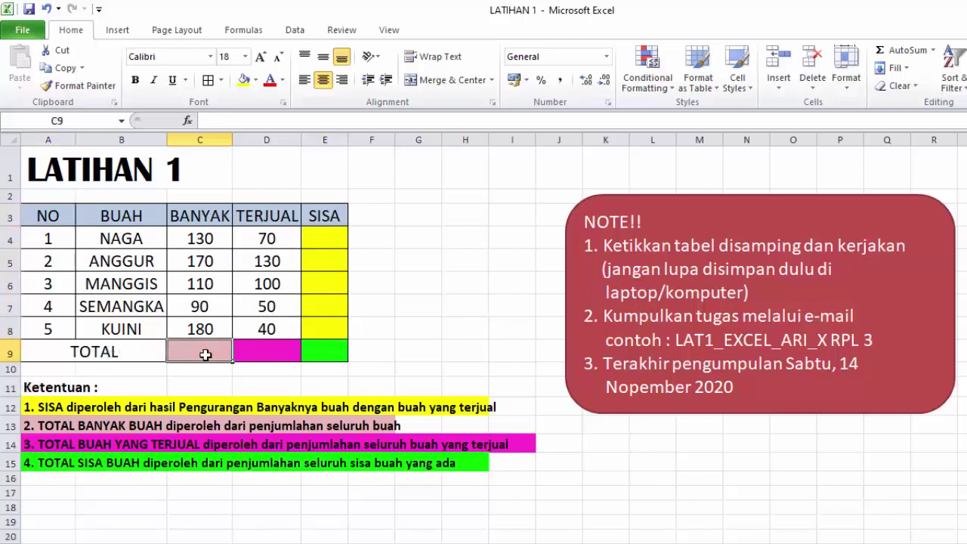
left_click(257, 347)
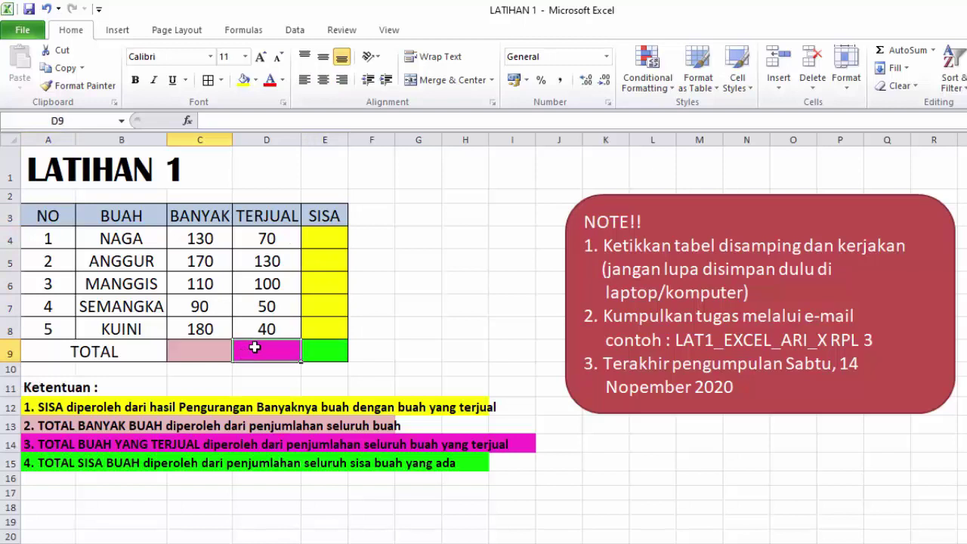
left_click(323, 351)
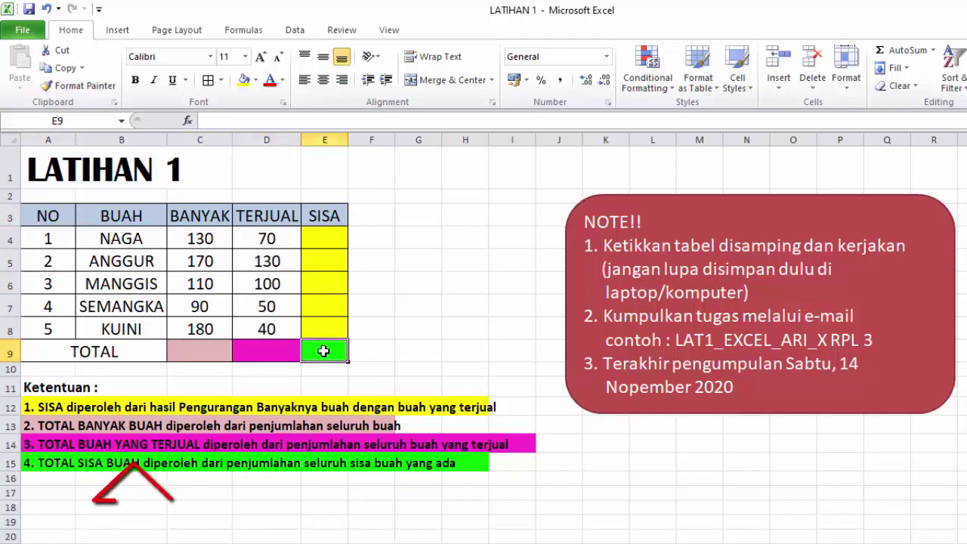
left_click(30, 407)
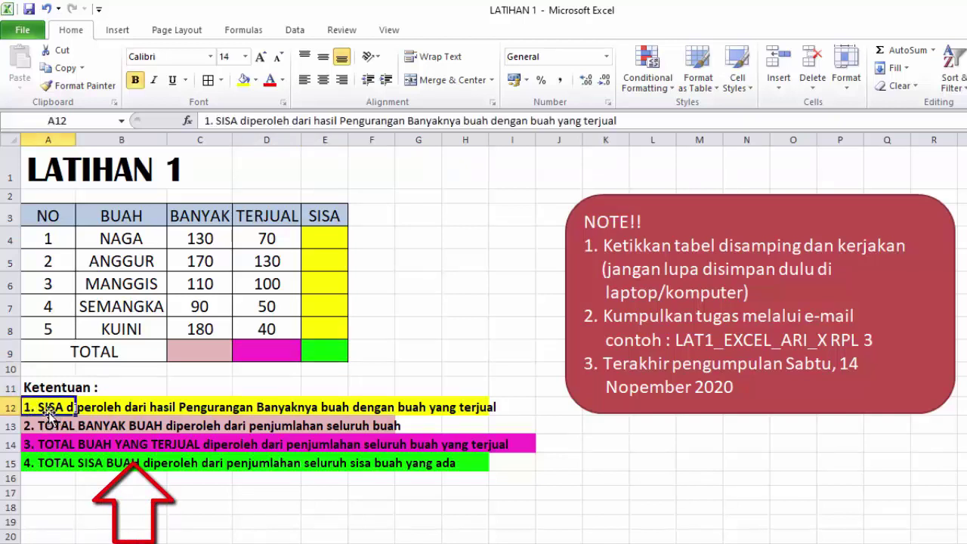
left_click_drag(336, 248, 325, 329)
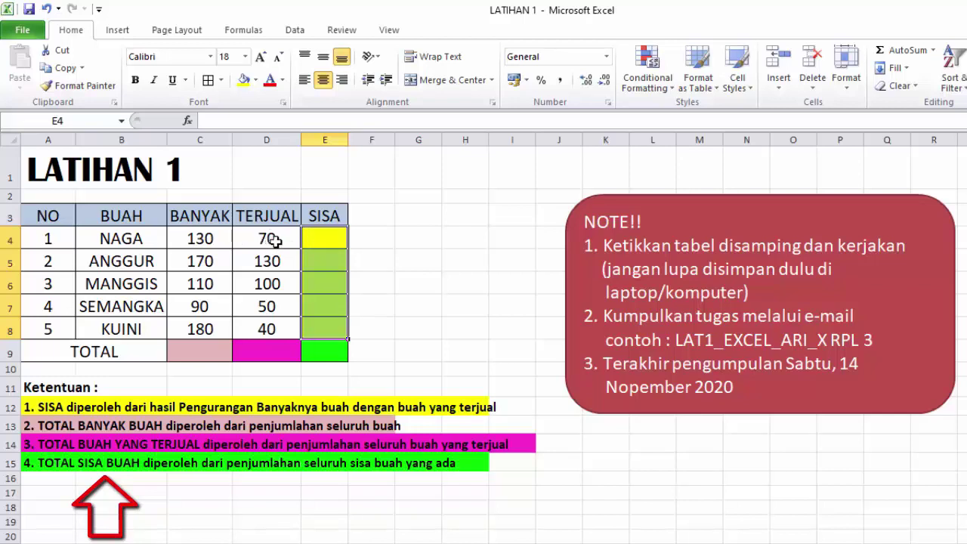
left_click(323, 238)
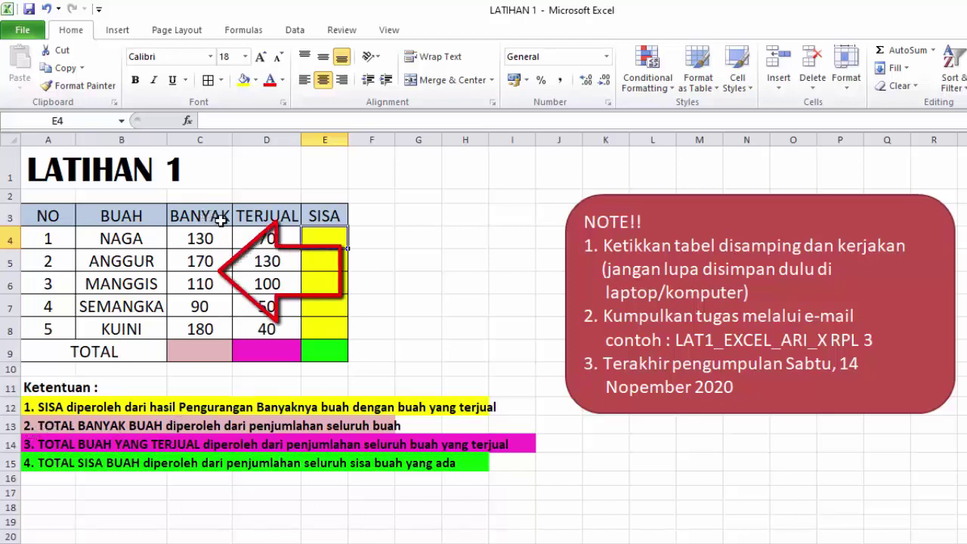
left_click(184, 350)
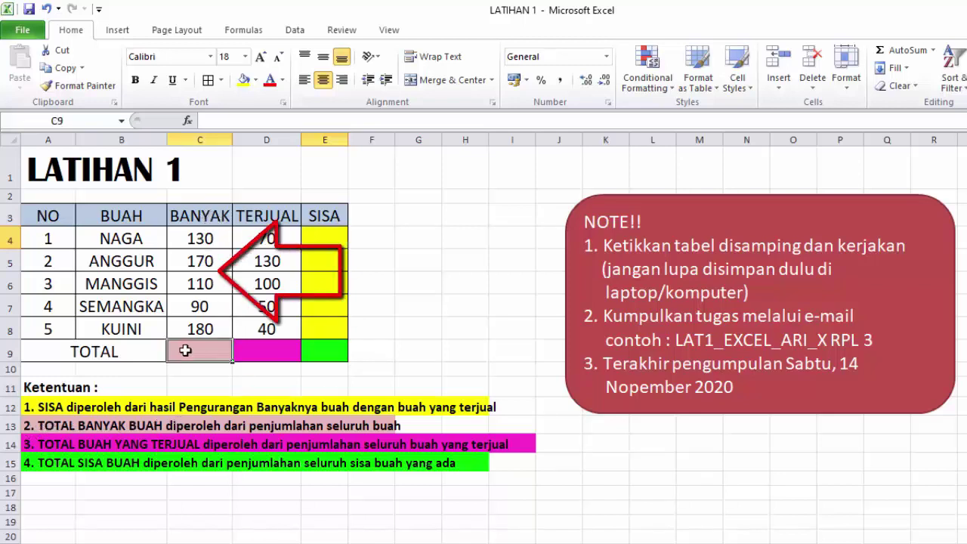
left_click_drag(181, 216, 195, 350)
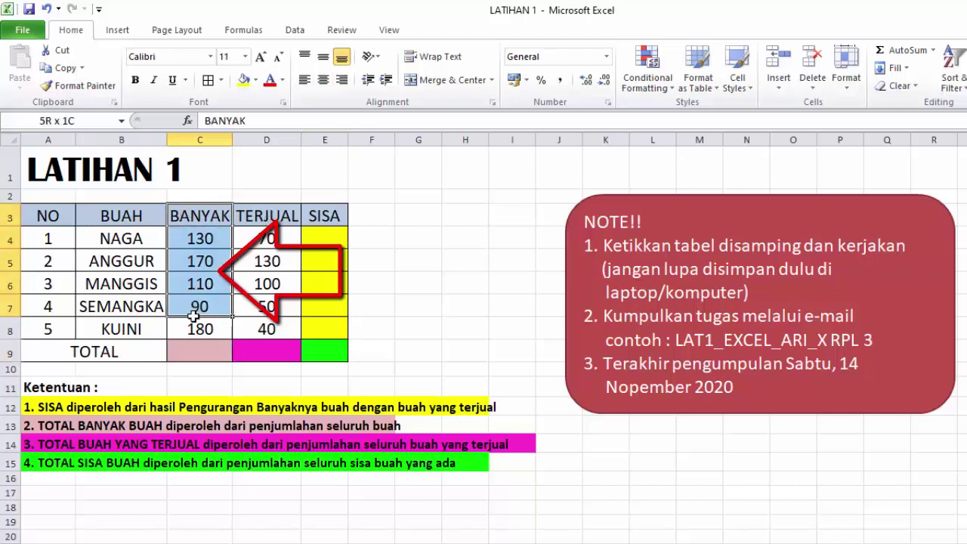
left_click_drag(266, 216, 265, 351)
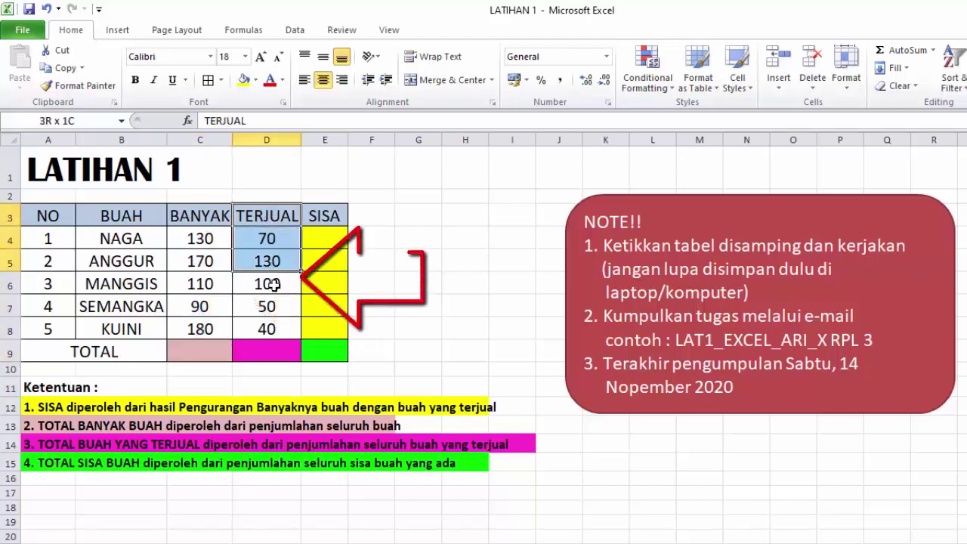
left_click(265, 350)
left_click_drag(324, 237, 322, 328)
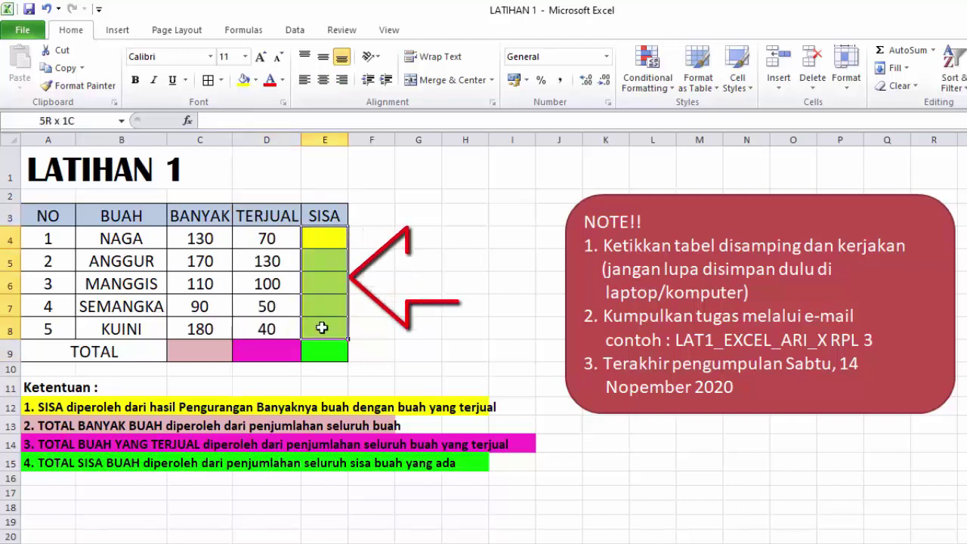
left_click(325, 353)
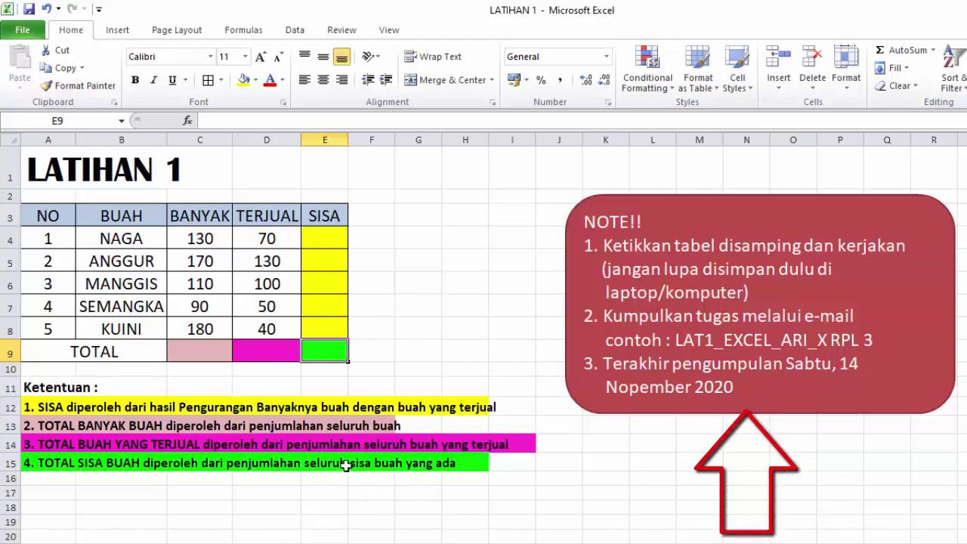
left_click(466, 181)
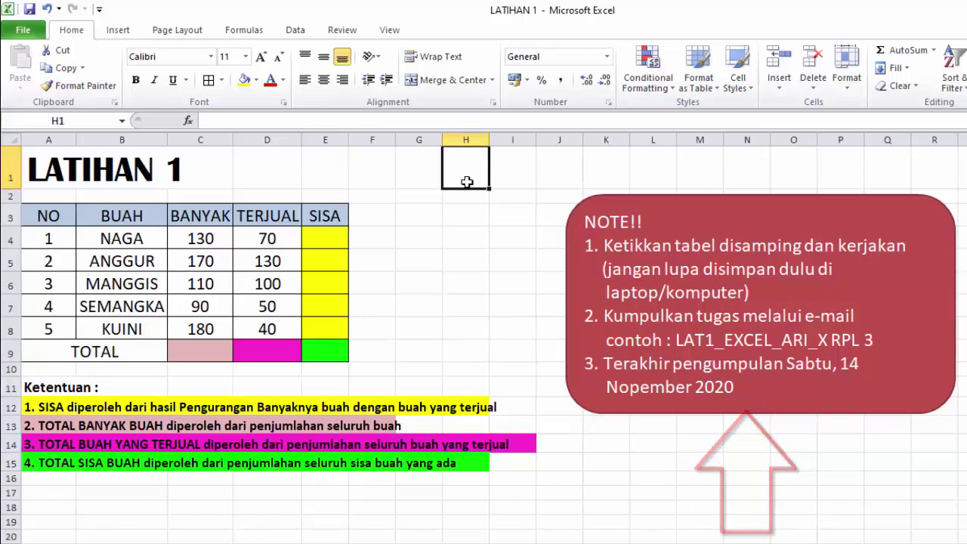